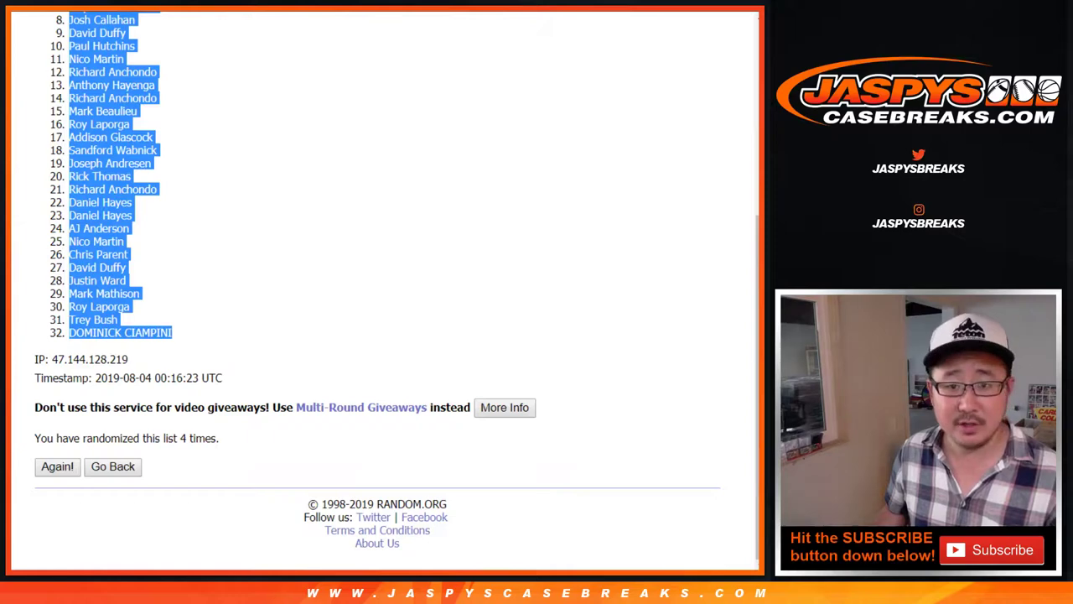
Paste the copied randomized participant names into column A of the break spreadsheet, starting at the first row.
key("ctrl+Tab")
right_click(92, 122)
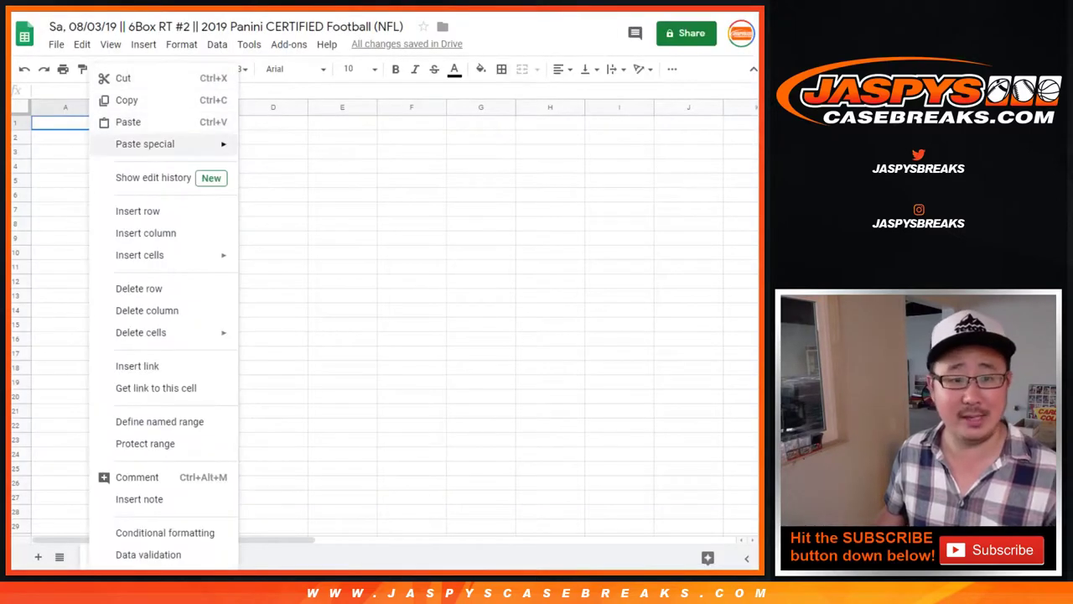
left_click(126, 119)
Switch to the RANDOM.ORG List Randomizer holding the NFL teams and randomize the team list four times.
key("ctrl+Tab")
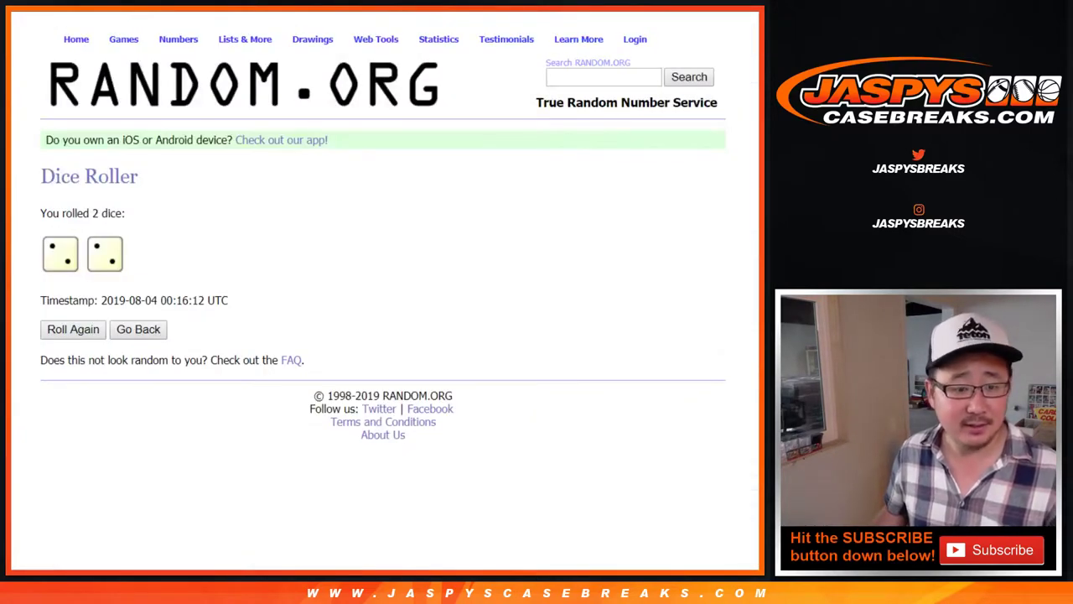
key("ctrl+Tab")
scroll(380, 290, "down", 2)
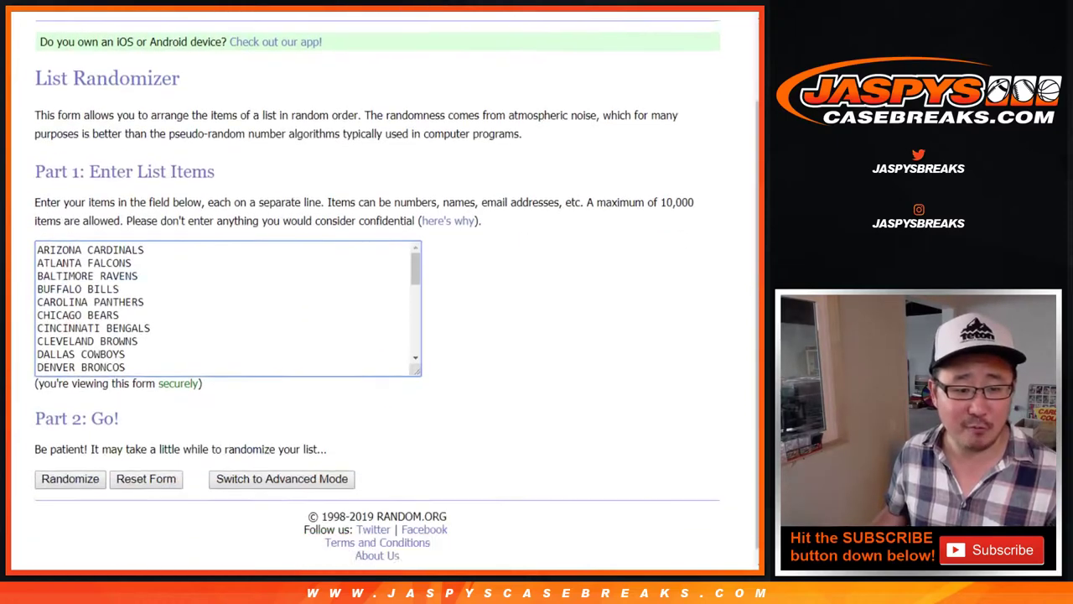
left_click(70, 467)
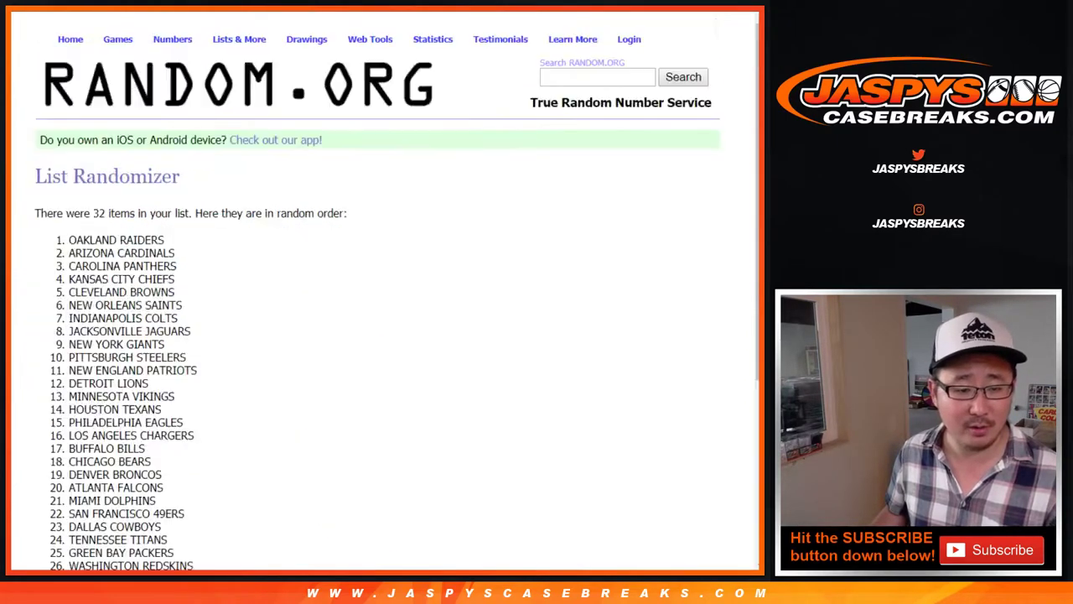
scroll(70, 467, "down", 5)
left_click(57, 467)
scroll(57, 467, "down", 5)
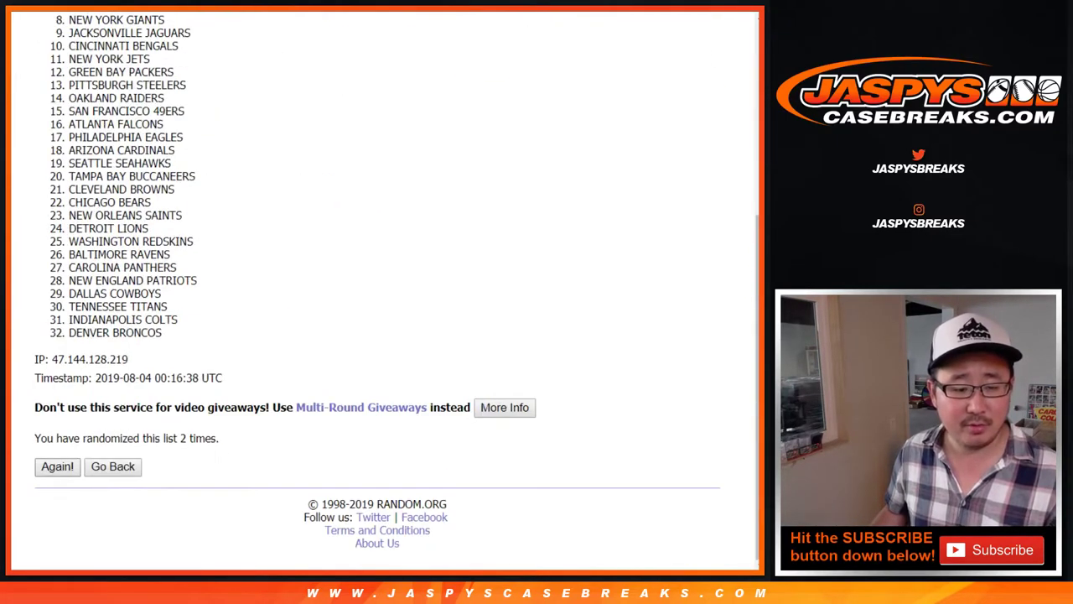
left_click(57, 466)
left_click(57, 467)
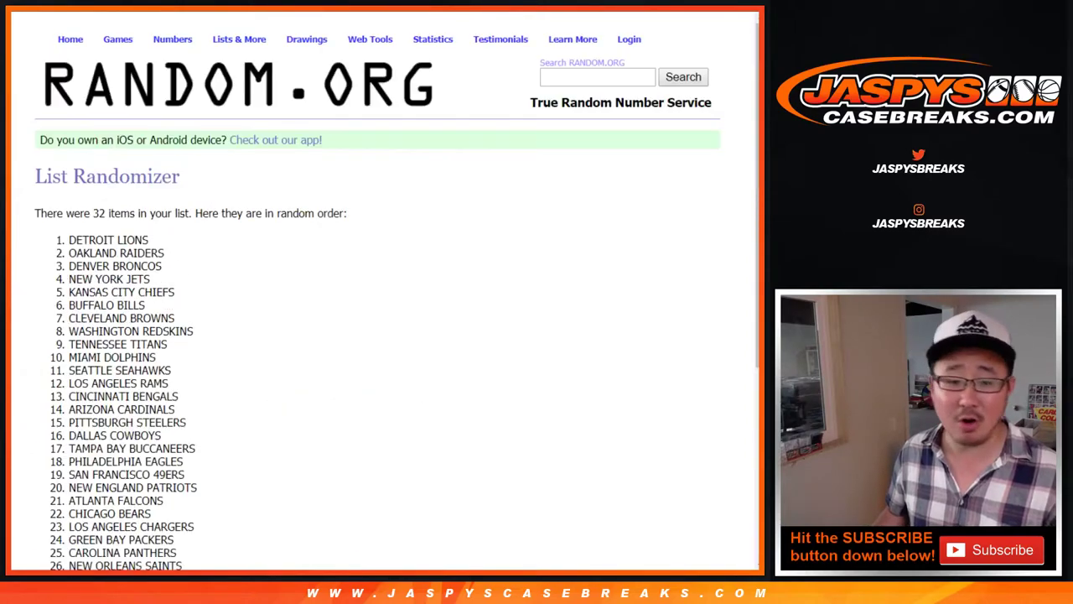
Copy all 32 randomized team names and paste them into the spreadsheet from cell B1, beside the participant names.
scroll(57, 466, "down", 5)
scroll(380, 290, "up", 4)
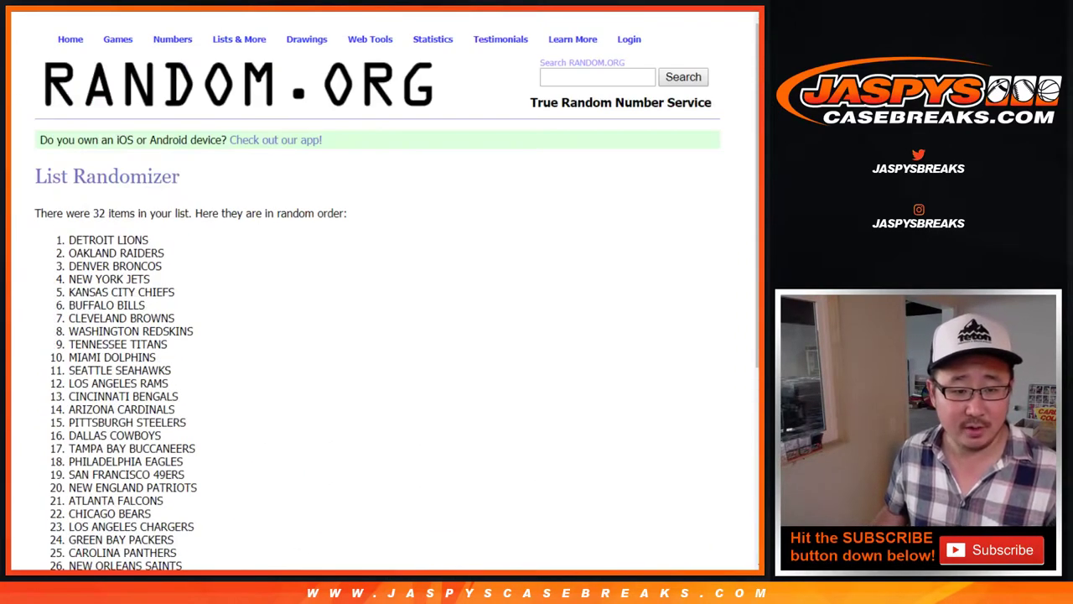
left_click_drag(69, 240, 192, 333)
key("ctrl+c")
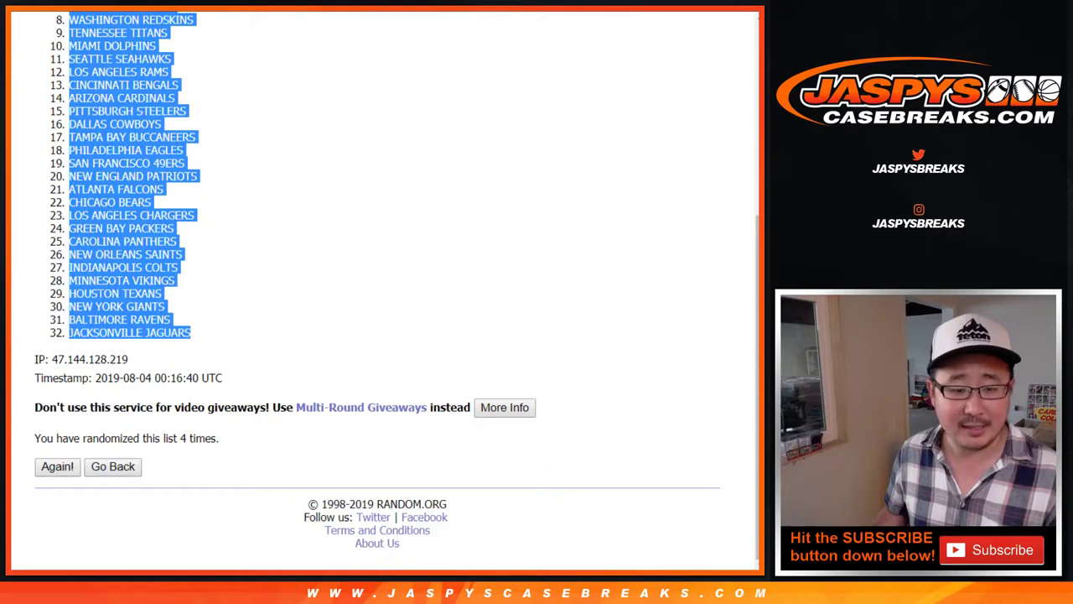
key("ctrl+Tab")
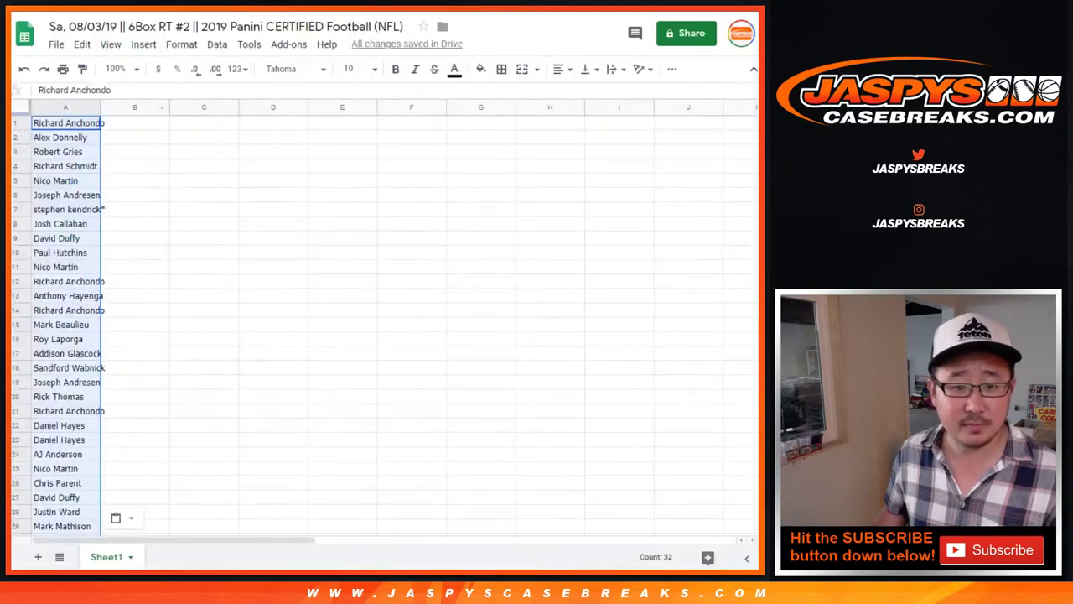
left_click(134, 122)
right_click(143, 123)
left_click(180, 120)
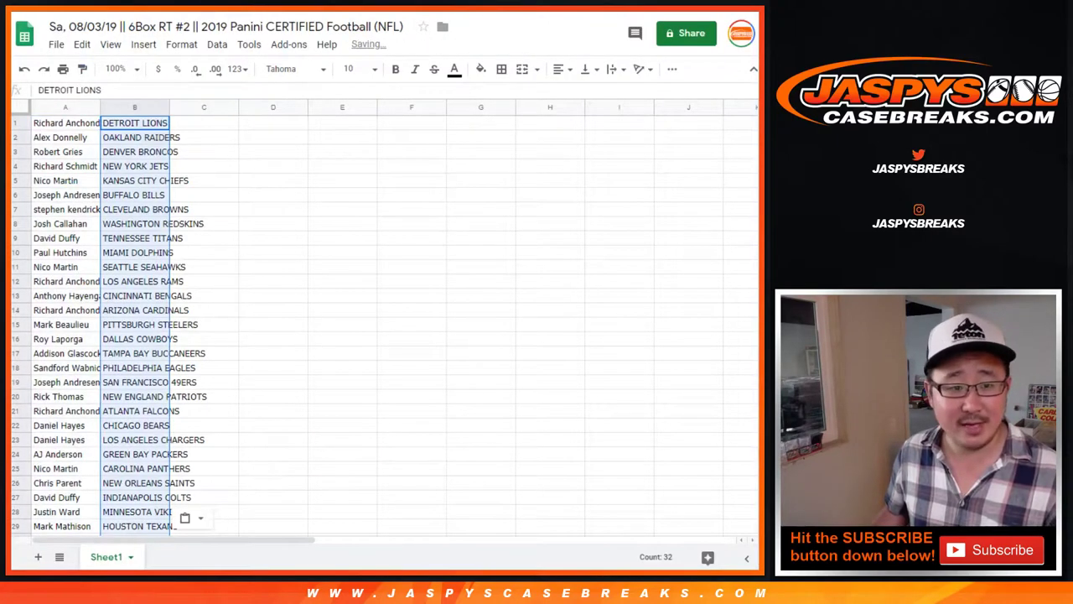
Set the text of the whole sheet to the Helvetica font at size 14.
key("ctrl+a")
left_click(295, 69)
left_click(319, 128)
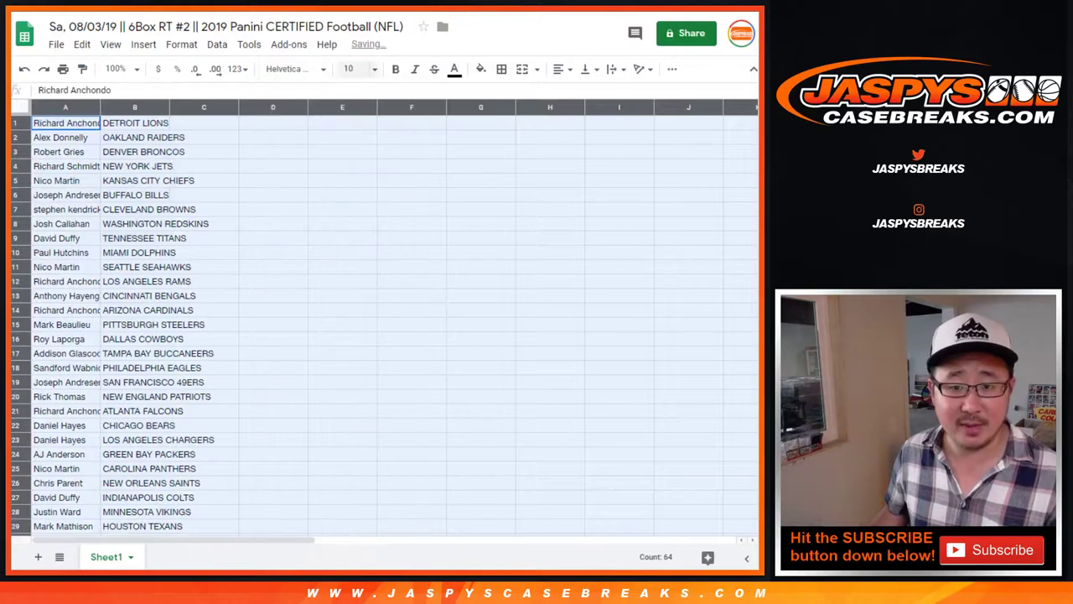
left_click(353, 69)
left_click(353, 247)
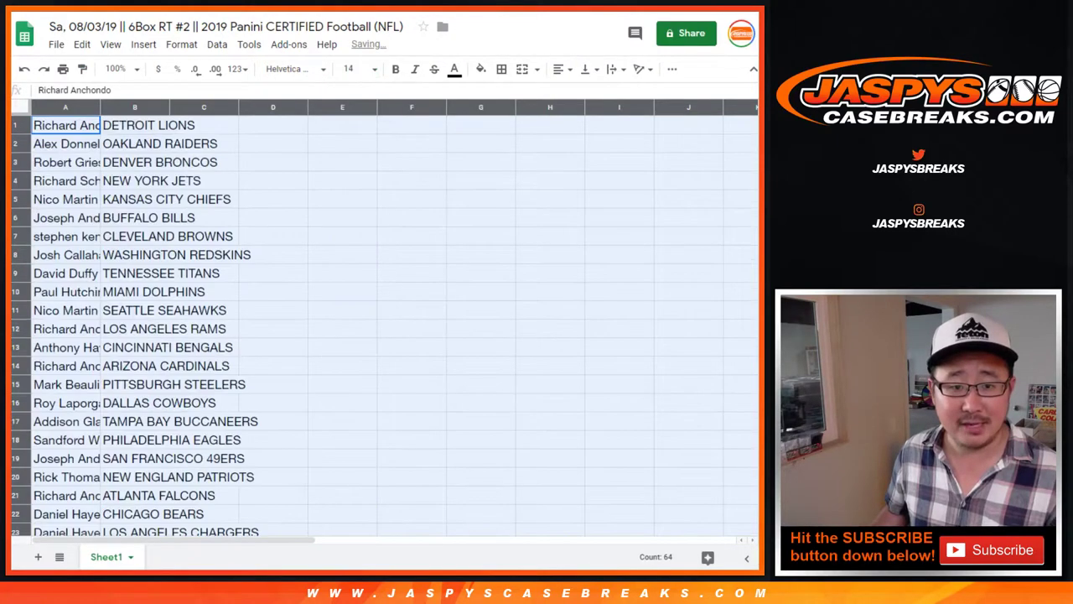
Set the sheet's font size to 13 and fit the widths of columns A and B to their contents.
left_click(350, 68)
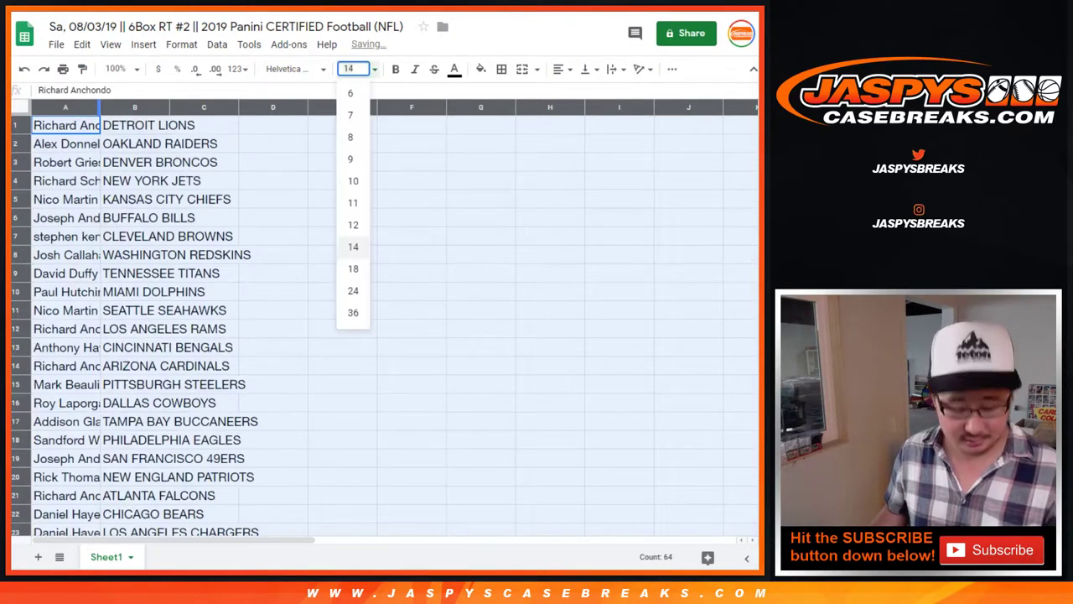
type("13")
key("Return")
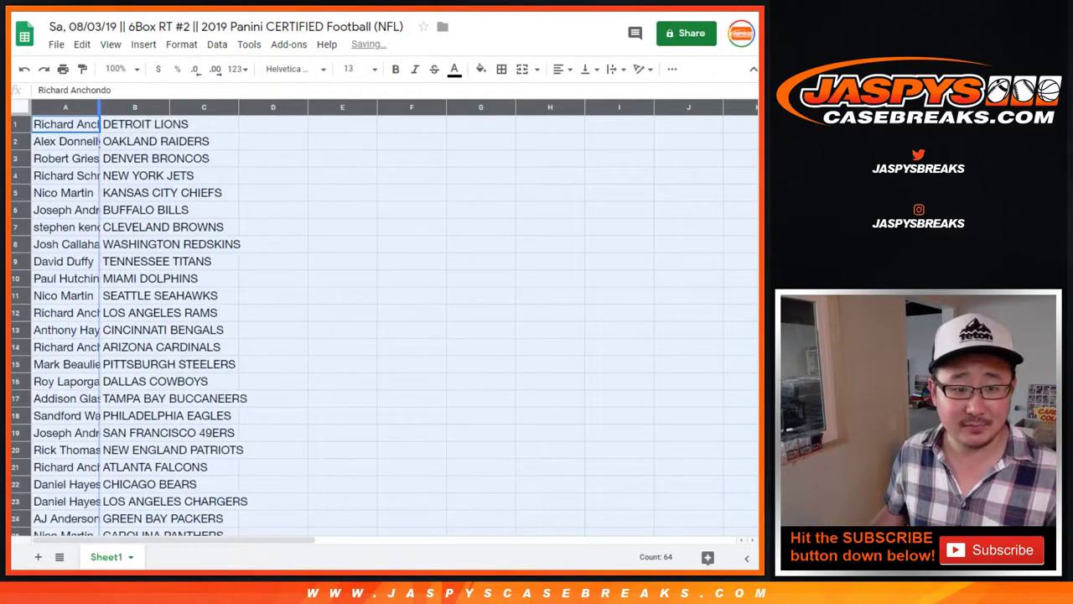
double_click(100, 106)
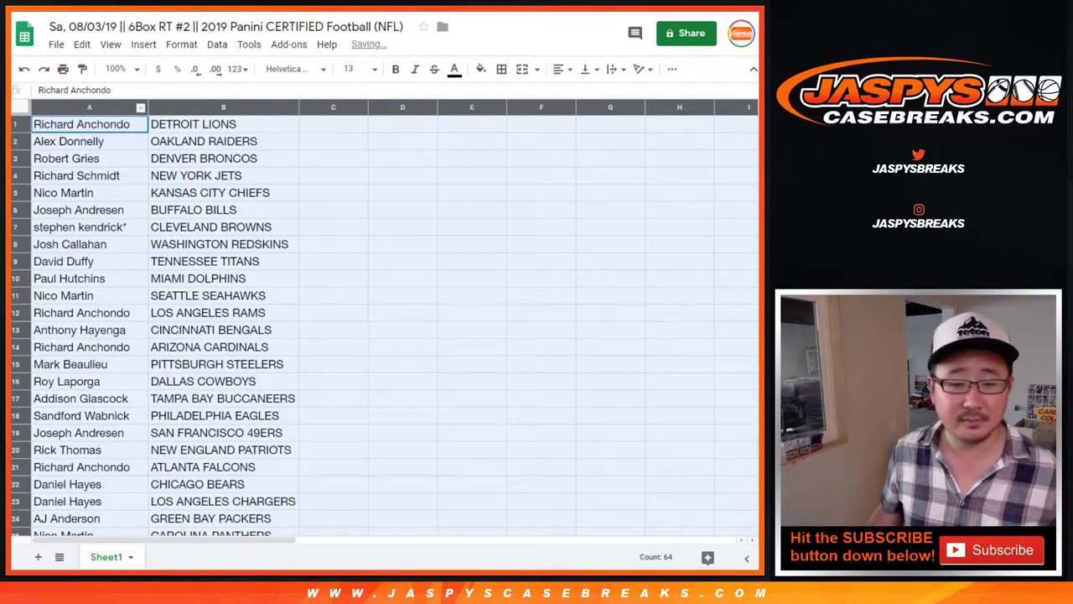
Go through rows 1 to 10 one at a time, highlighting each row to read its participant and assigned team.
left_click(14, 124)
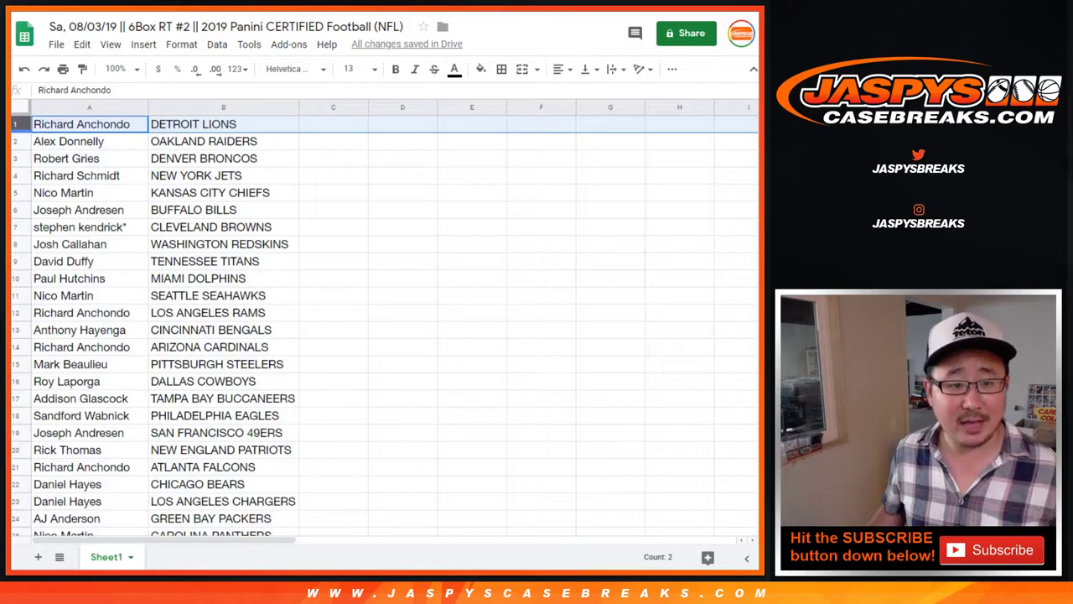
left_click(14, 141)
left_click(15, 159)
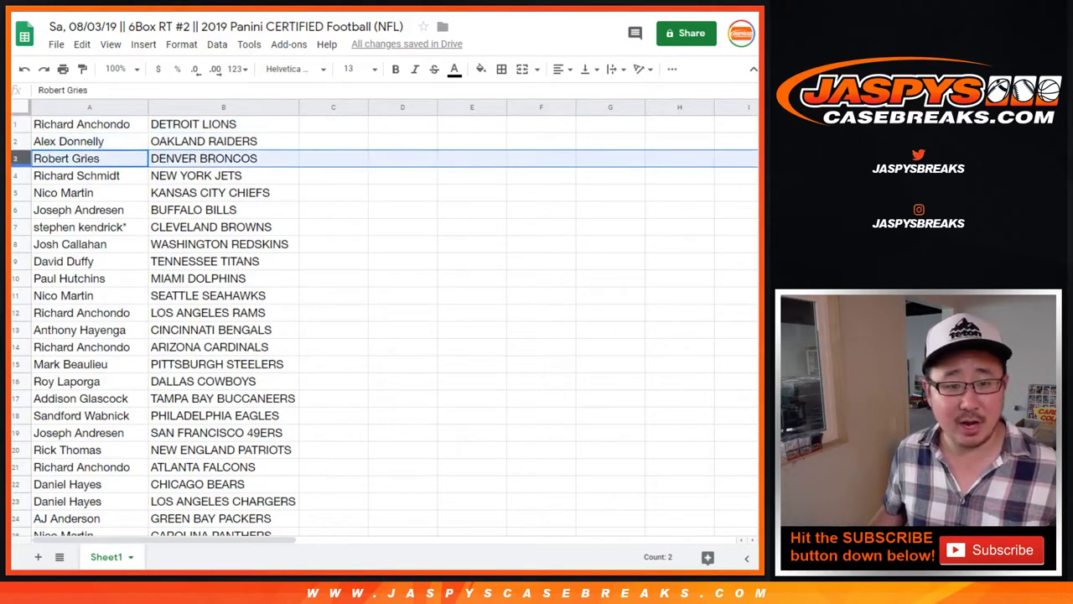
left_click(14, 175)
left_click(14, 192)
left_click(14, 210)
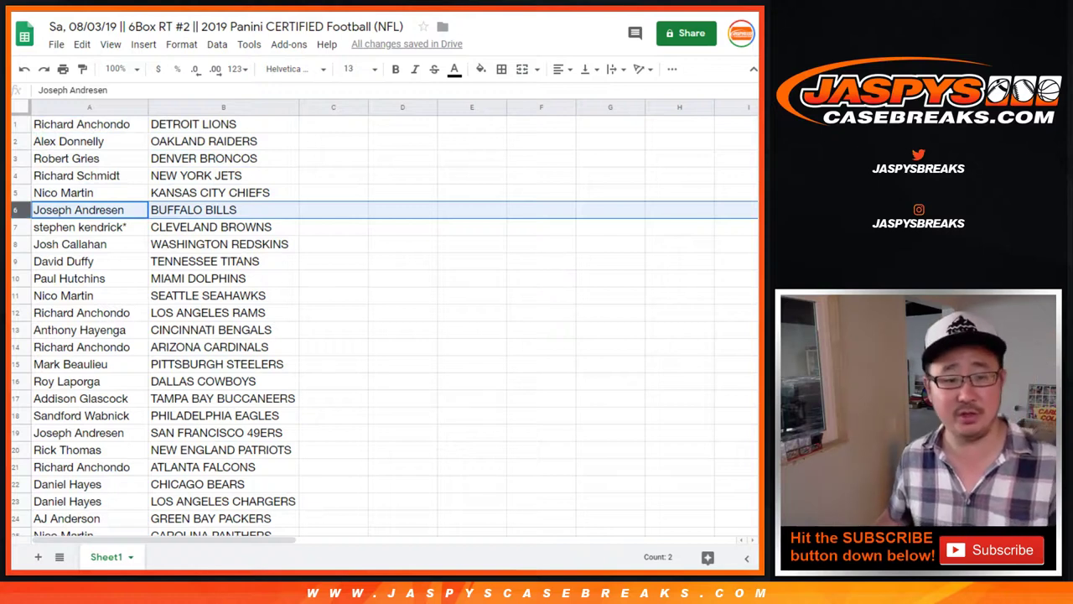
left_click(14, 227)
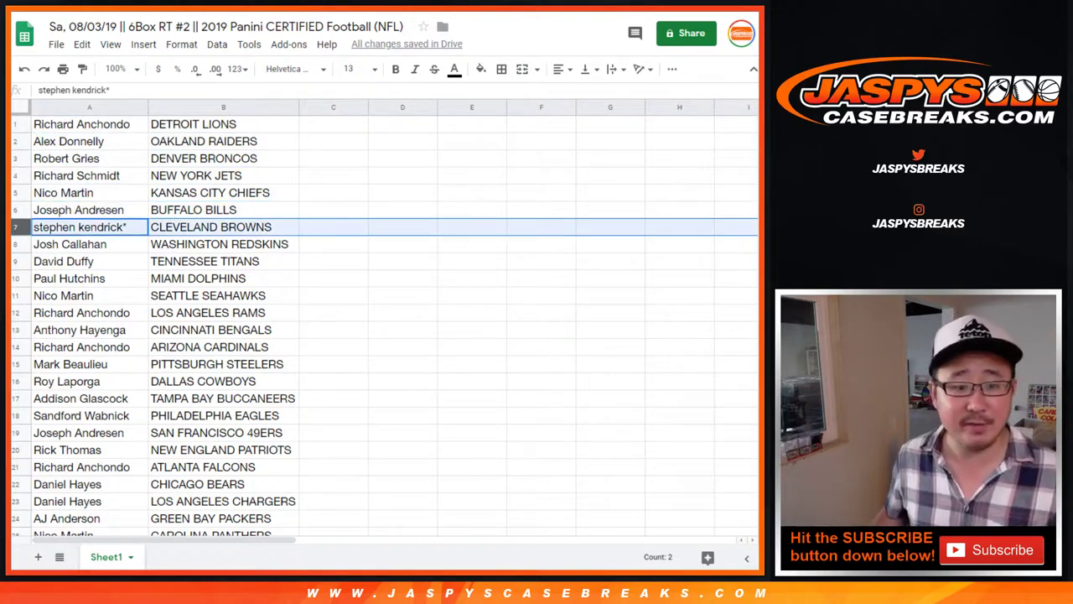
left_click(15, 243)
left_click(15, 262)
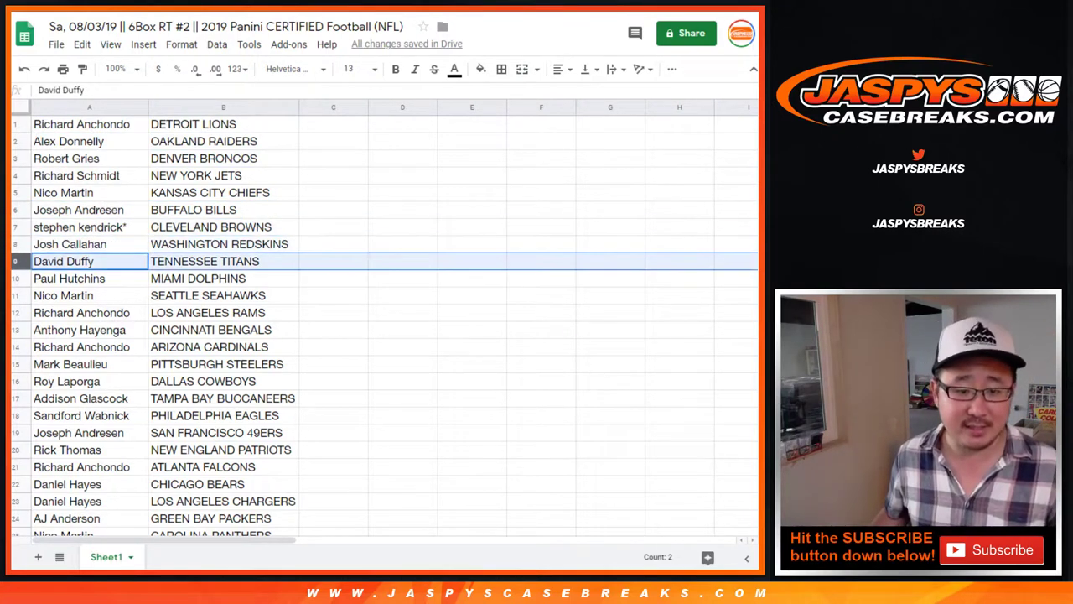
left_click(15, 278)
Highlight rows 11 to 17 one by one to read each participant's assigned team.
scroll(15, 278, "down", 2)
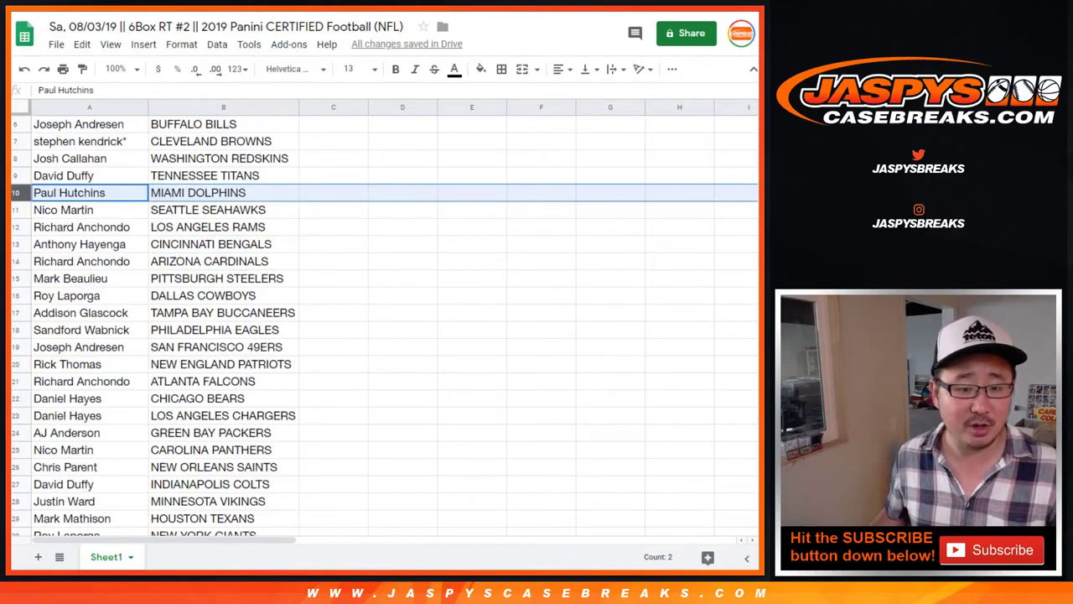
left_click(15, 176)
left_click(15, 192)
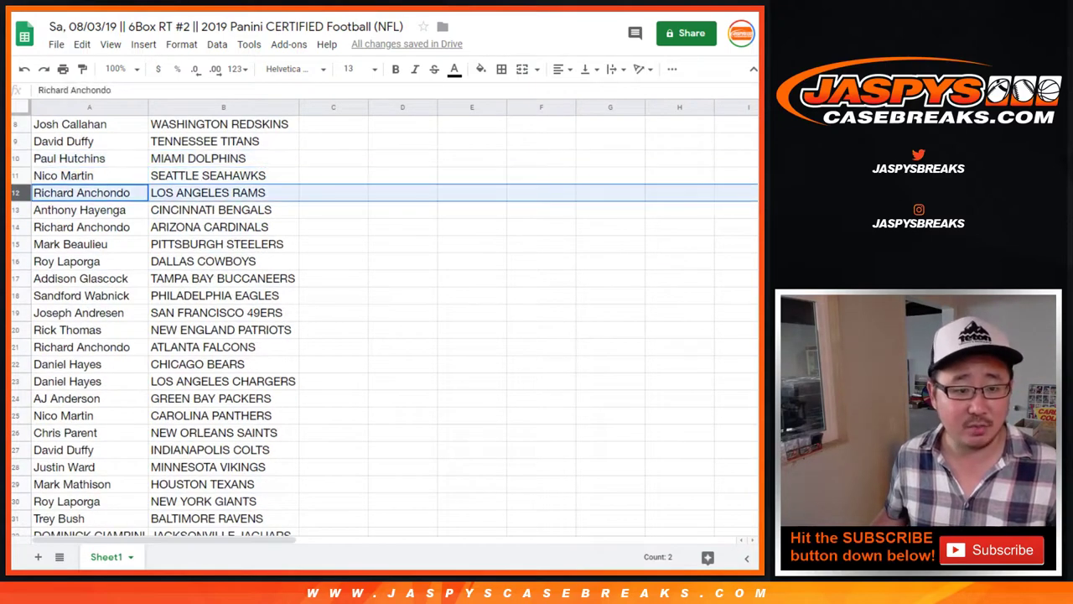
left_click(15, 209)
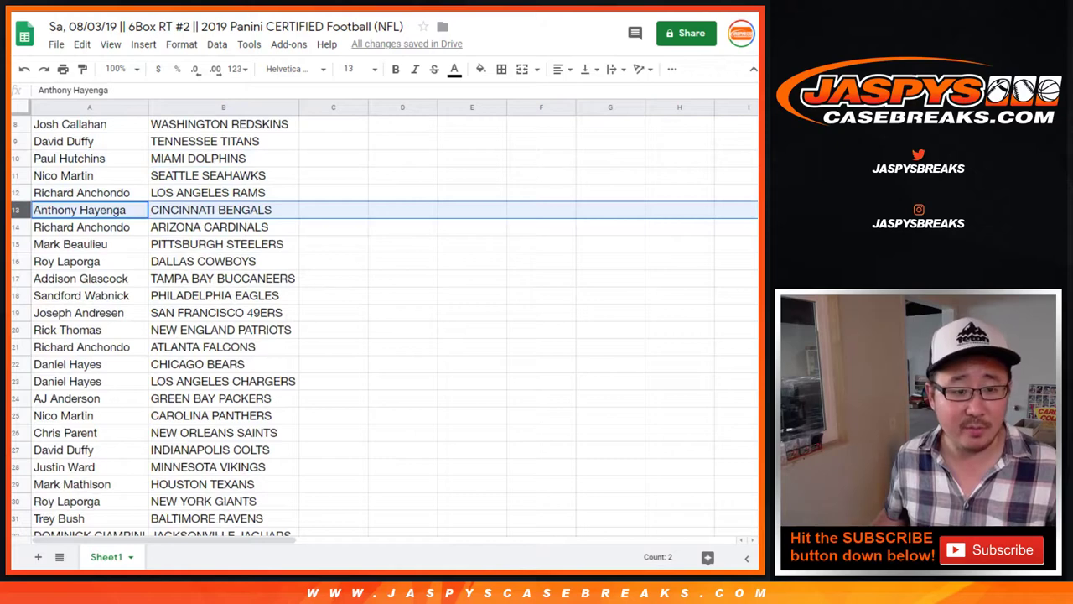
left_click(15, 227)
left_click(15, 244)
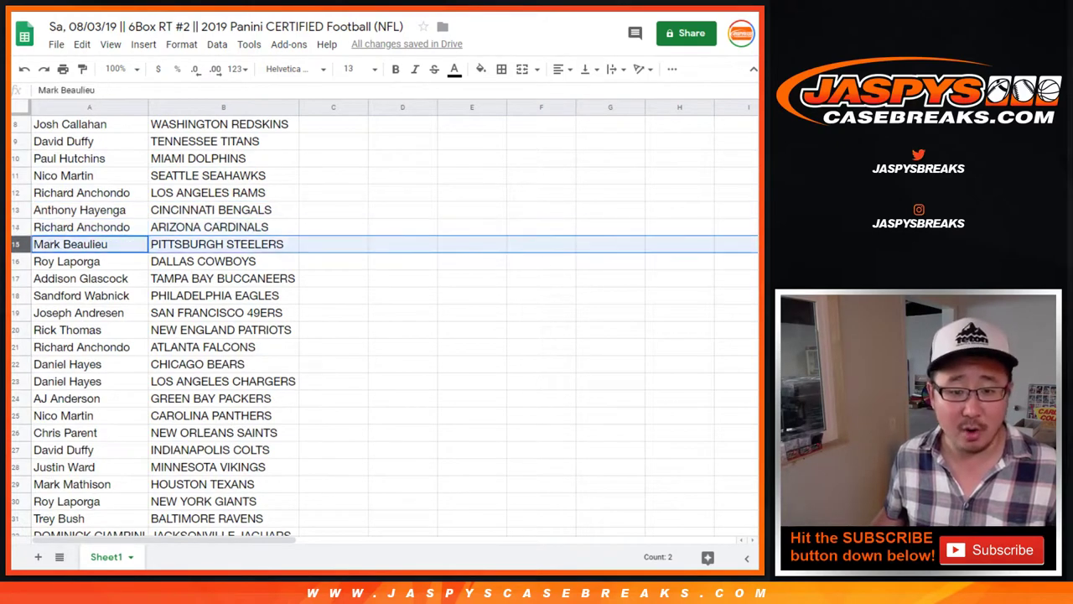
left_click(15, 261)
left_click(14, 278)
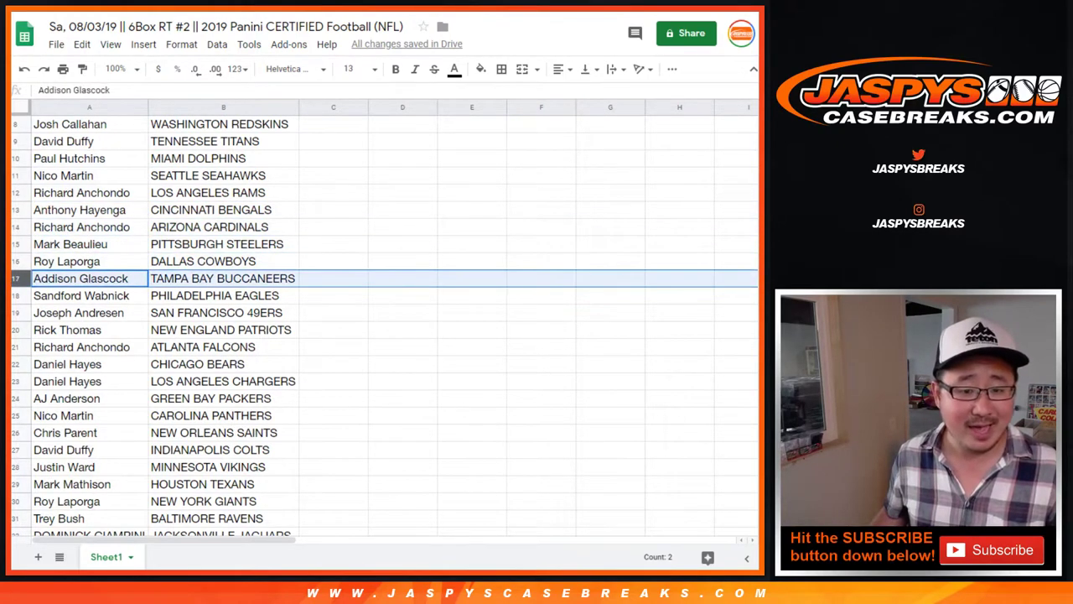
Highlight rows 18 to 24 in turn, reading the participant and team pairing in each.
scroll(15, 279, "down", 2)
left_click(16, 209)
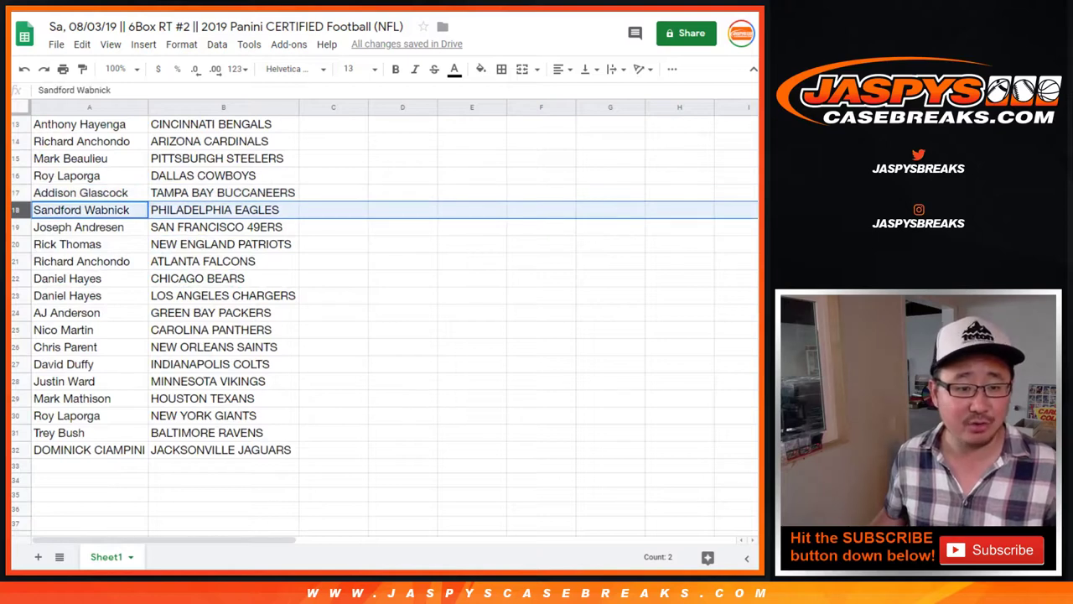
left_click(16, 227)
left_click(15, 244)
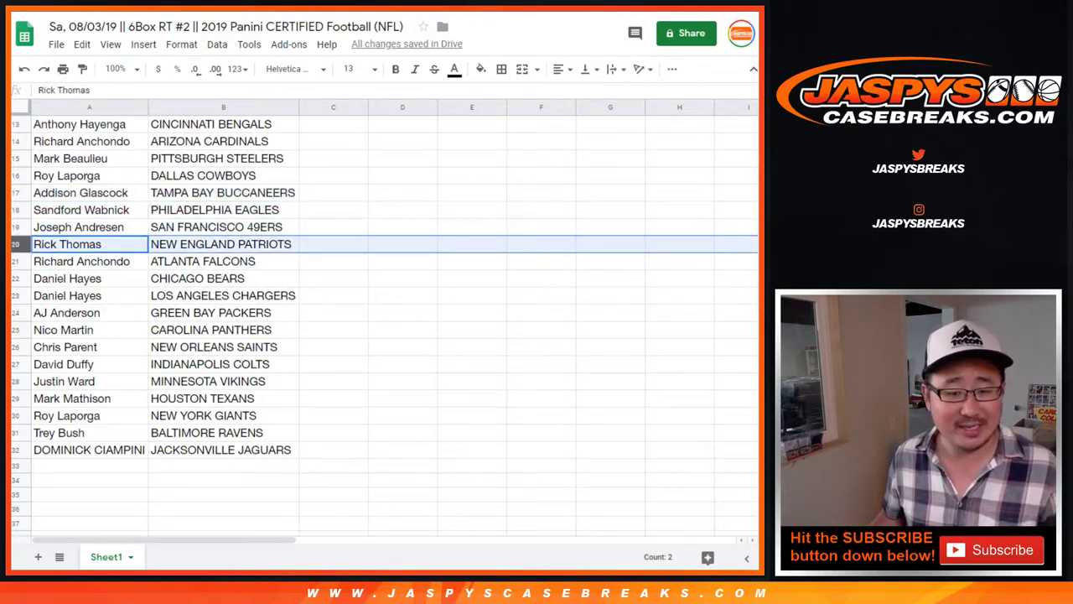
left_click(15, 262)
left_click(15, 278)
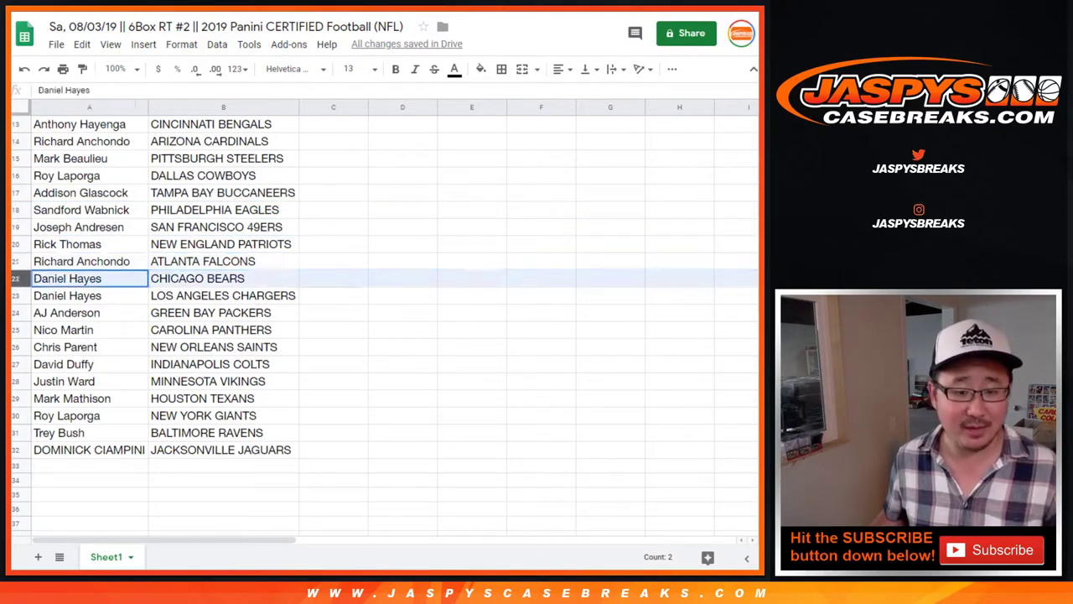
left_click(15, 296)
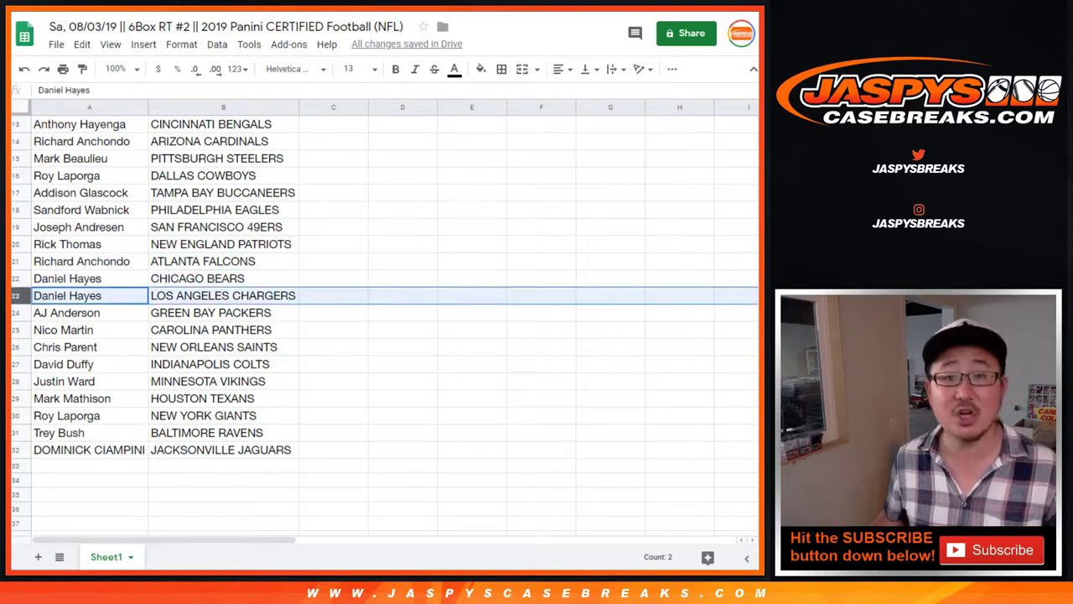
left_click(15, 312)
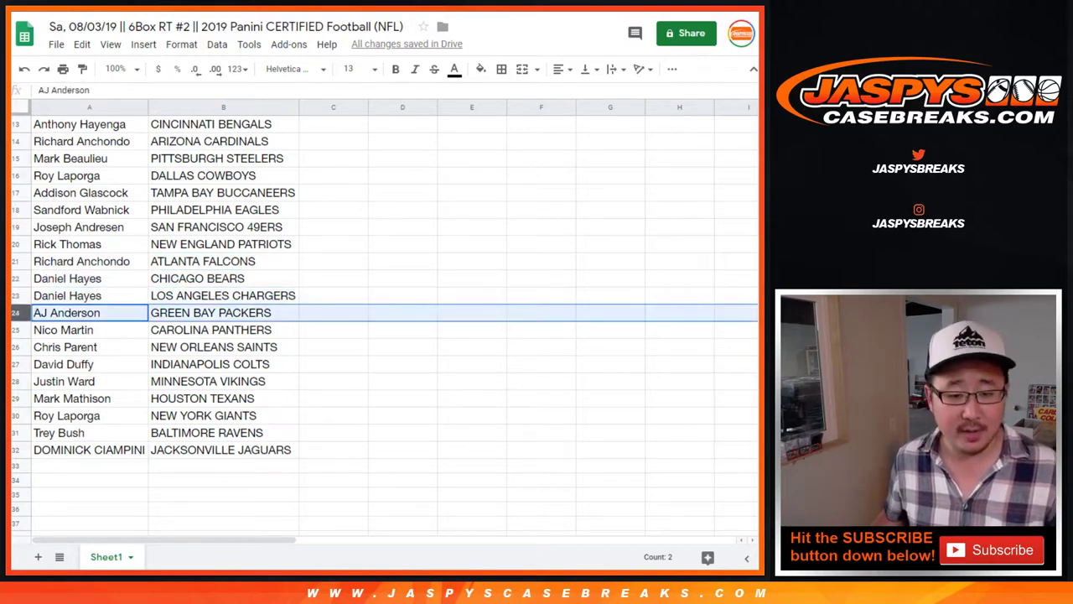
Highlight rows 25 to 32 one at a time to read each participant's assigned team.
scroll(383, 323, "down", 1)
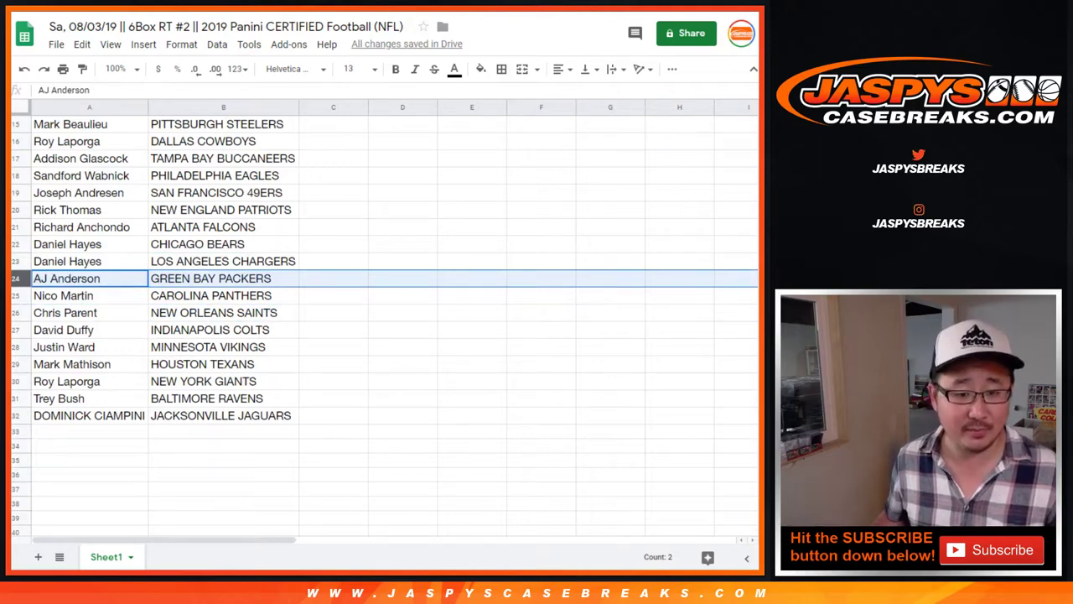
scroll(383, 323, "up", 7)
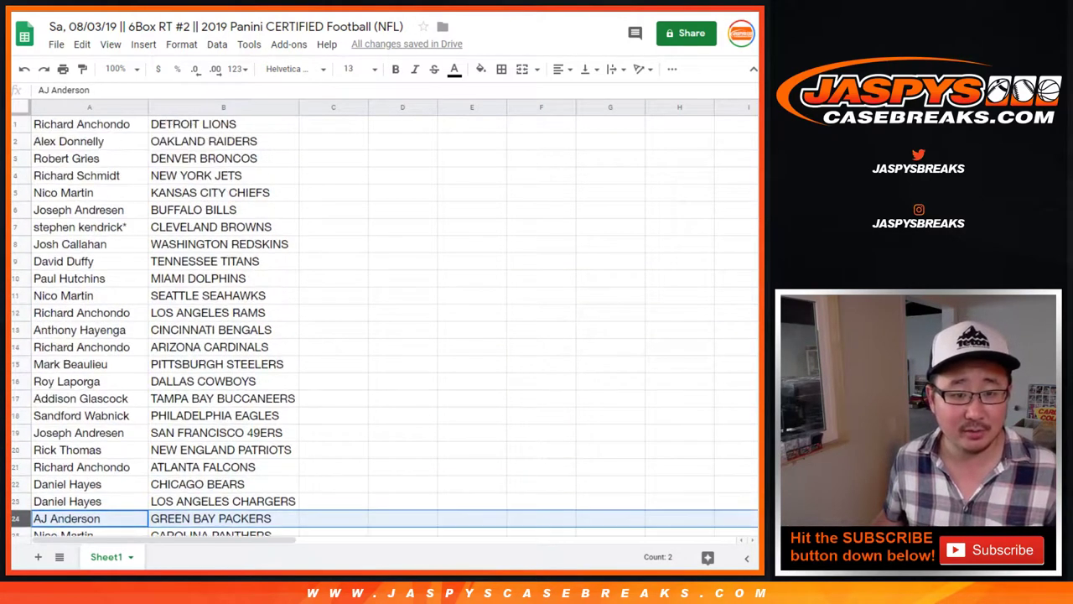
scroll(384, 322, "down", 8)
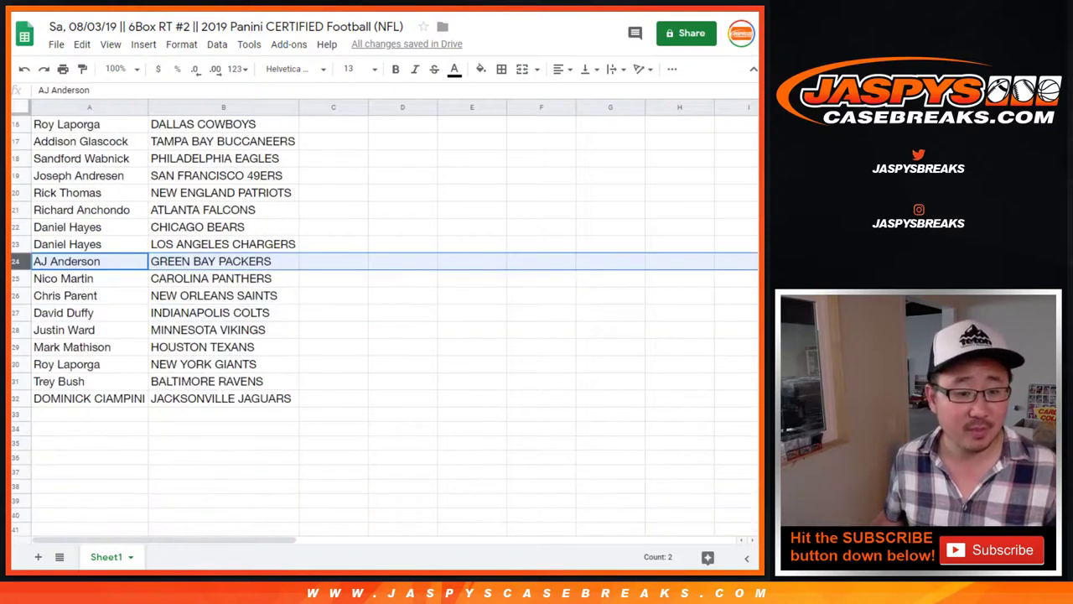
left_click(15, 278)
left_click(16, 296)
left_click(15, 313)
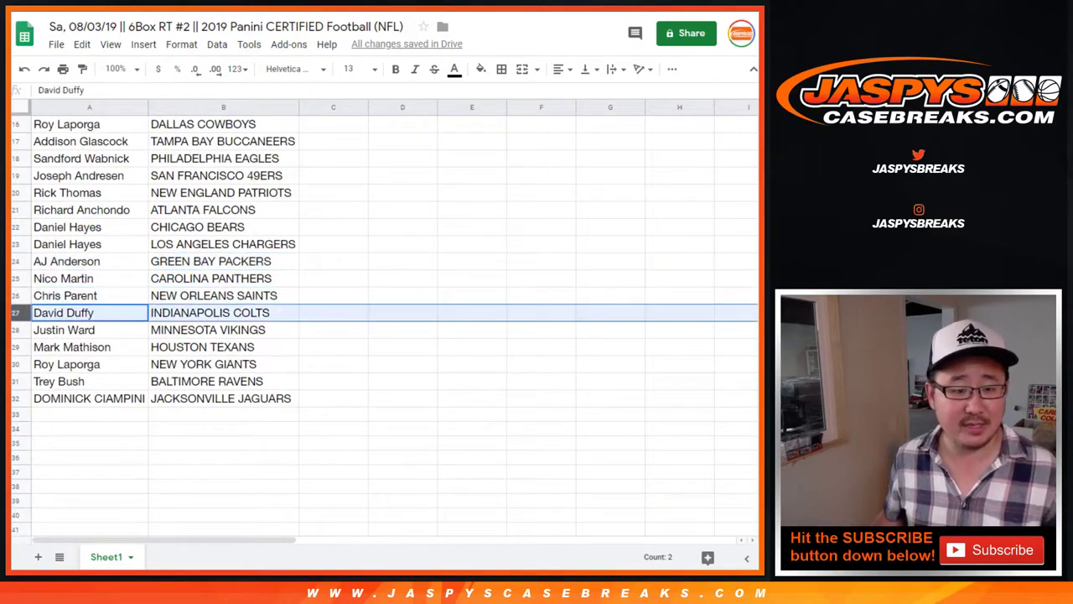
left_click(16, 330)
left_click(16, 347)
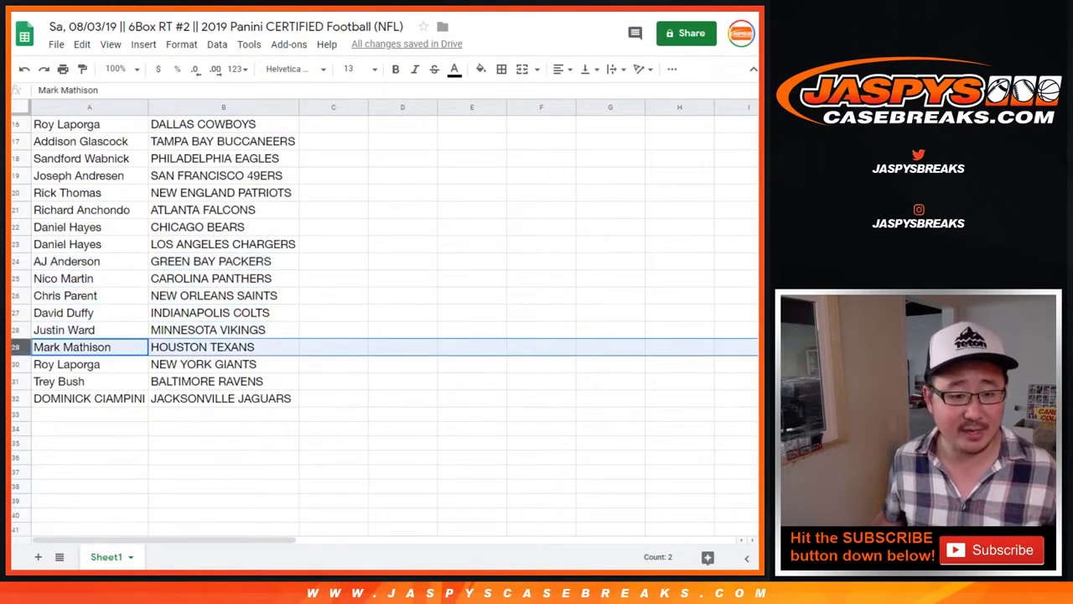
left_click(16, 364)
left_click(16, 382)
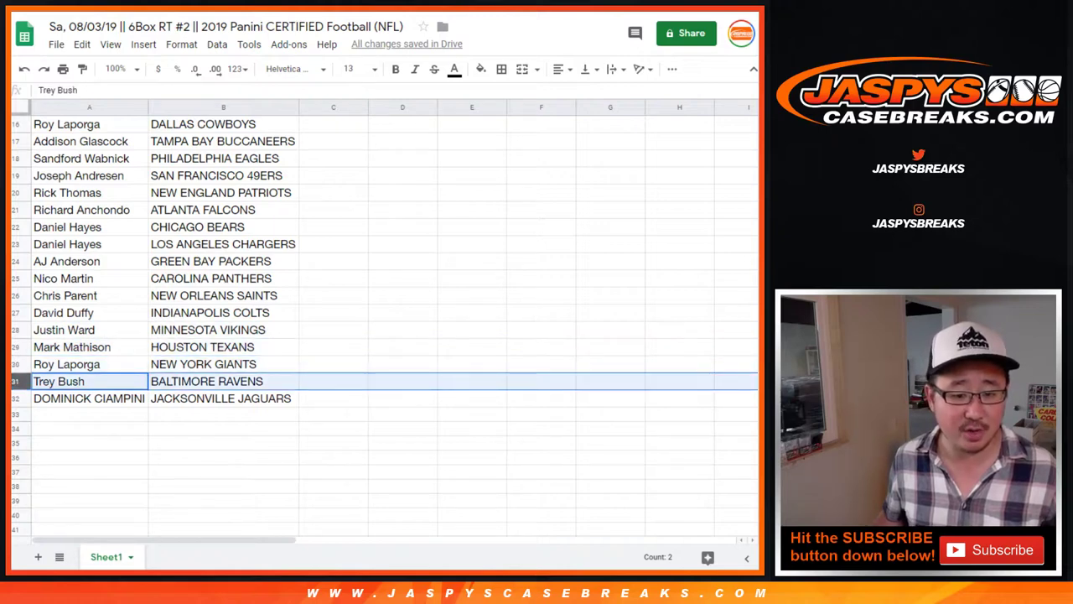
left_click(15, 398)
Set the sheet's zoom to 75% and sort the whole sheet by column B from A to Z.
scroll(378, 318, "up", 5)
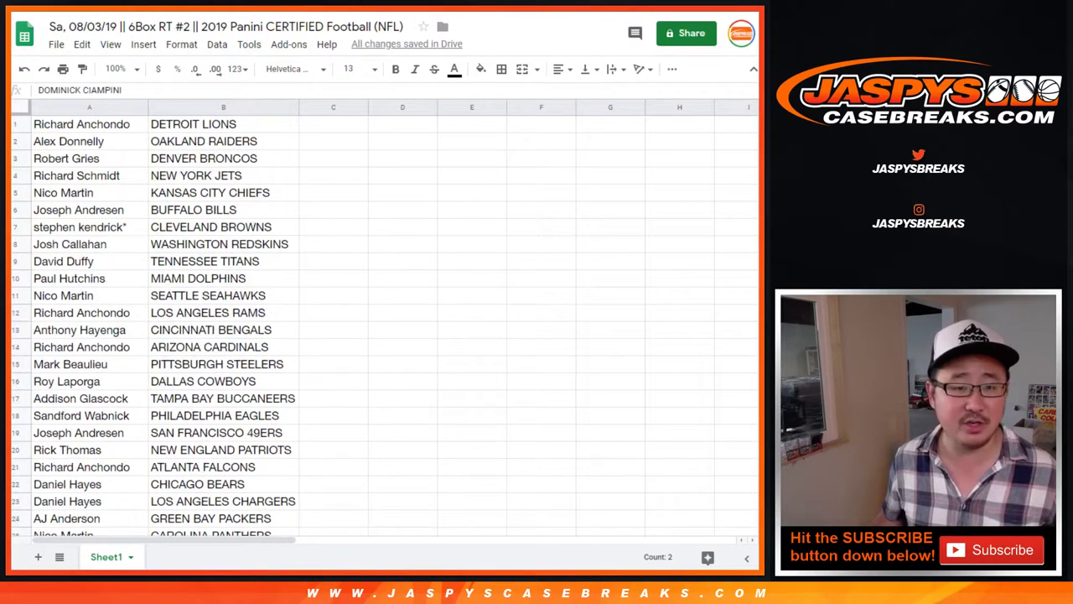
left_click(117, 69)
left_click(117, 112)
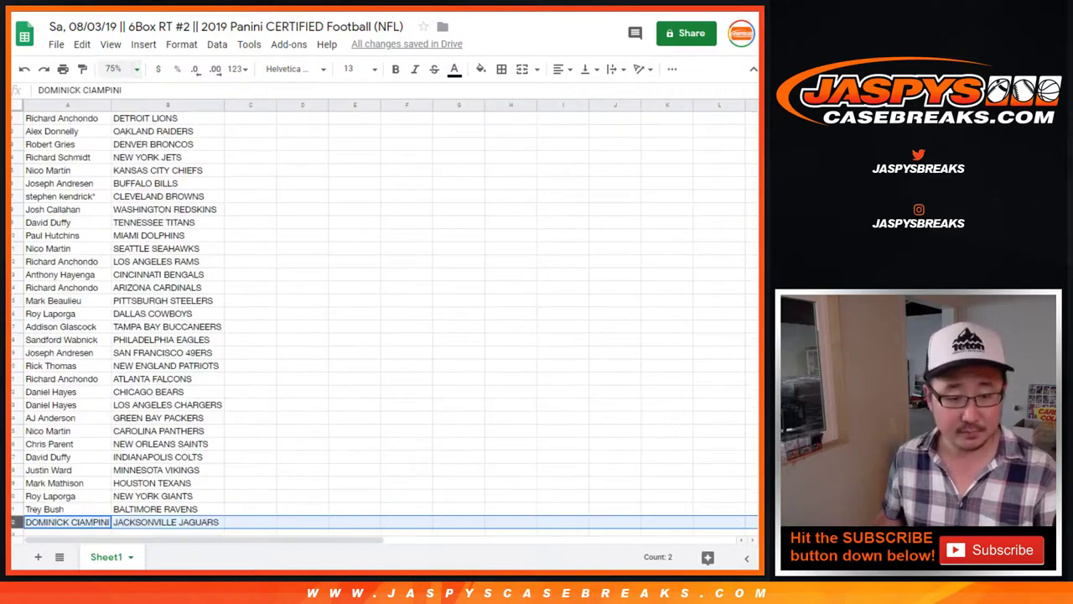
left_click(167, 106)
left_click(218, 44)
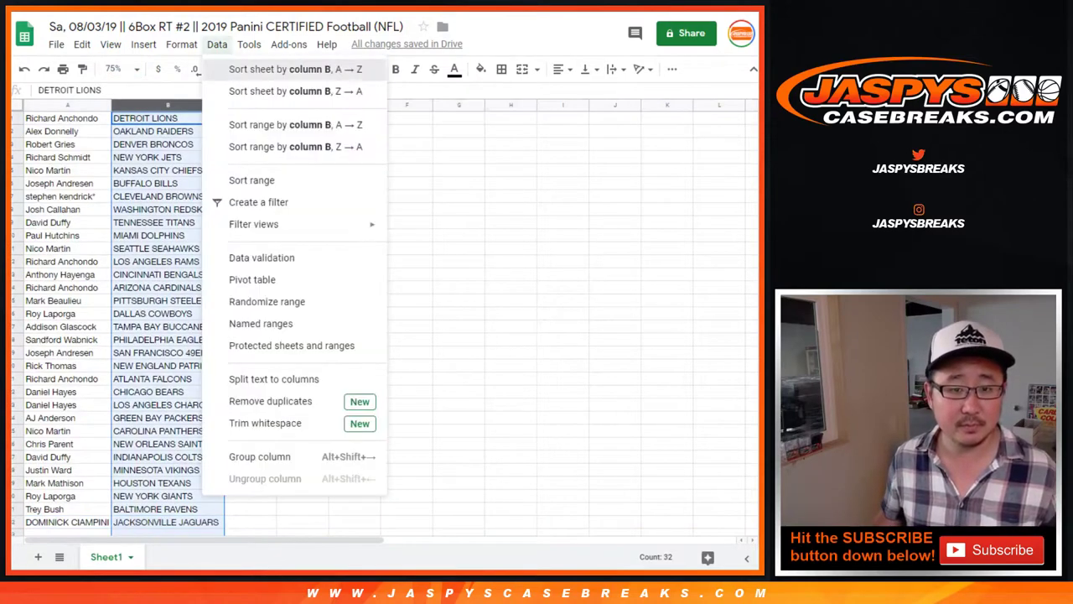
left_click(289, 70)
left_click(67, 158)
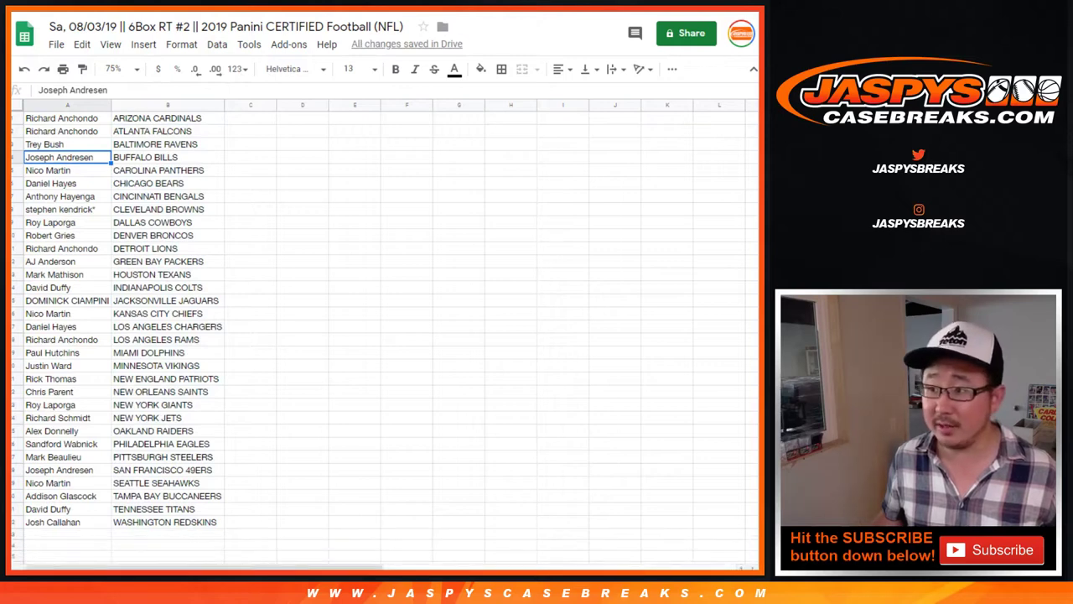
Set the sheet's zoom to 80%.
left_click(114, 69)
type("80")
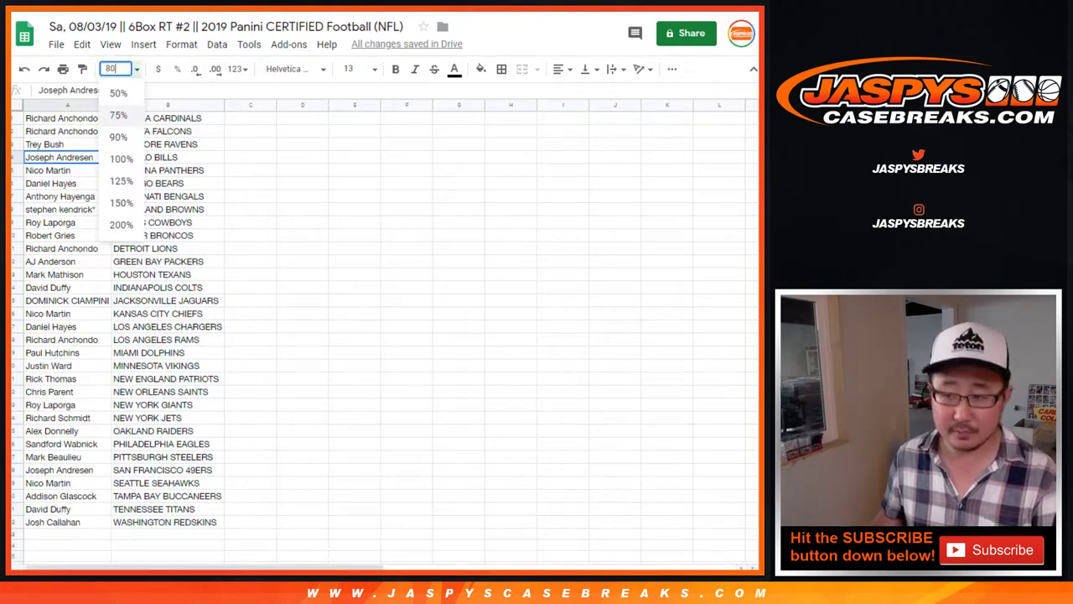
key("Return")
Apply borders to all cells of the pairing list and center its text horizontally.
left_click(179, 160)
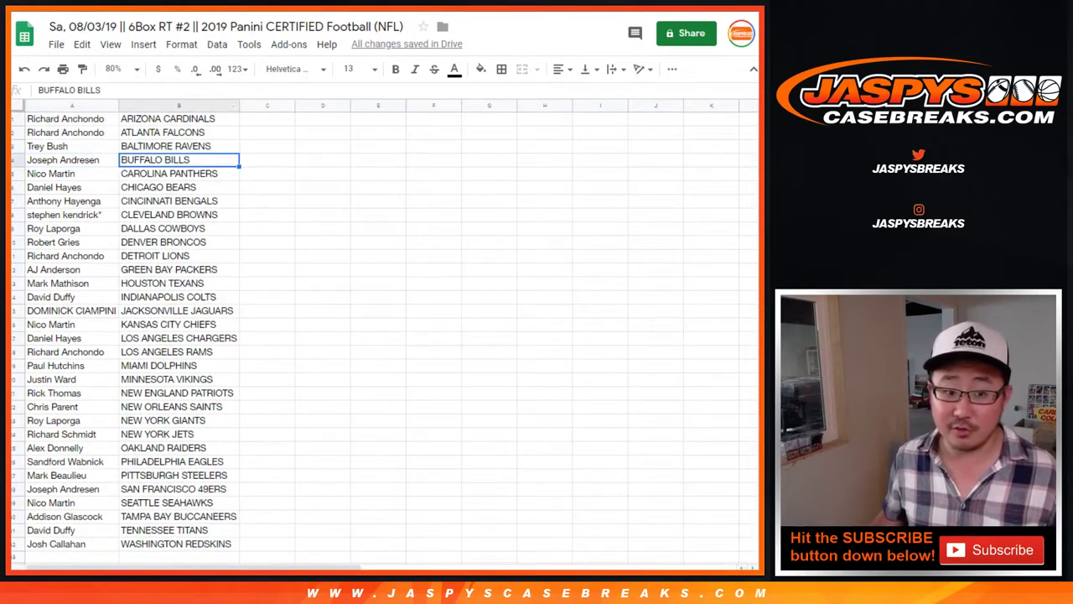
key("ctrl+a")
left_click(501, 68)
left_click(504, 97)
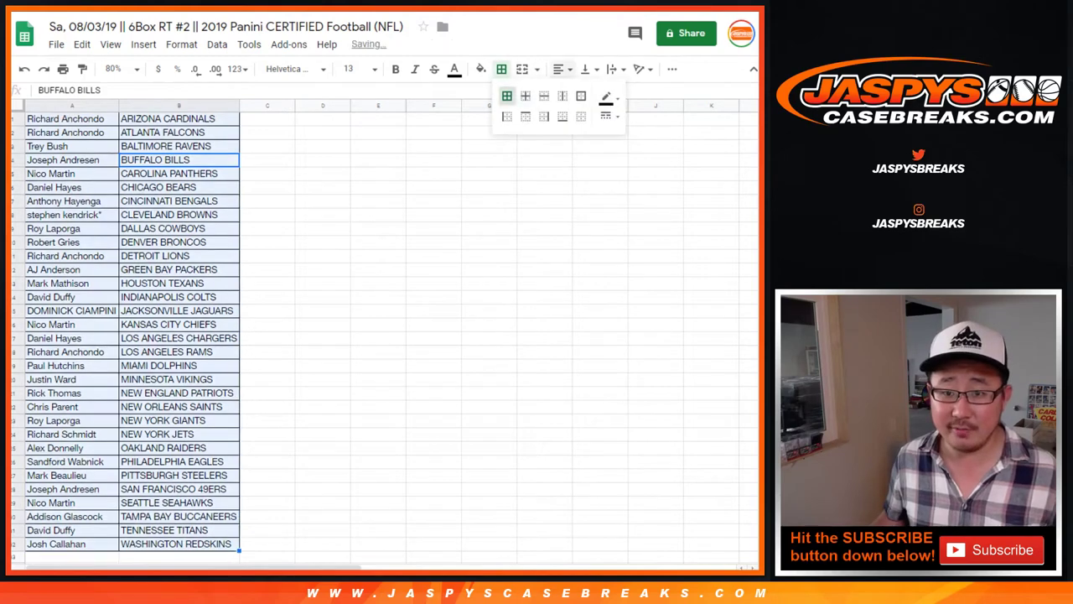
left_click(560, 69)
left_click(578, 94)
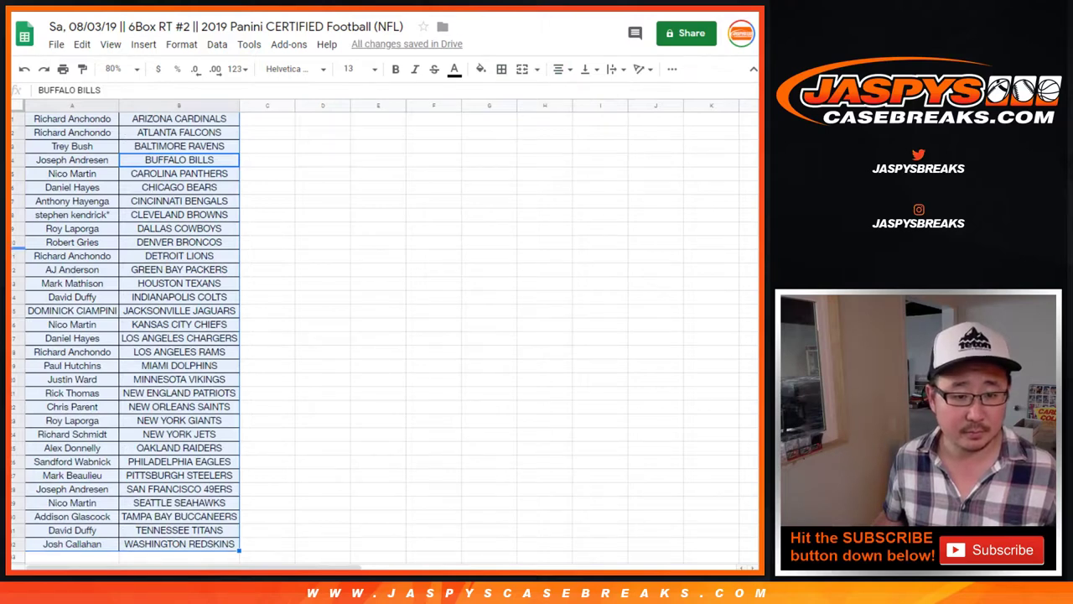
Highlight the Miami Dolphins and Philadelphia Eagles rows as a pair, and the Detroit Lions and Green Bay Packers rows as another.
left_click(17, 363)
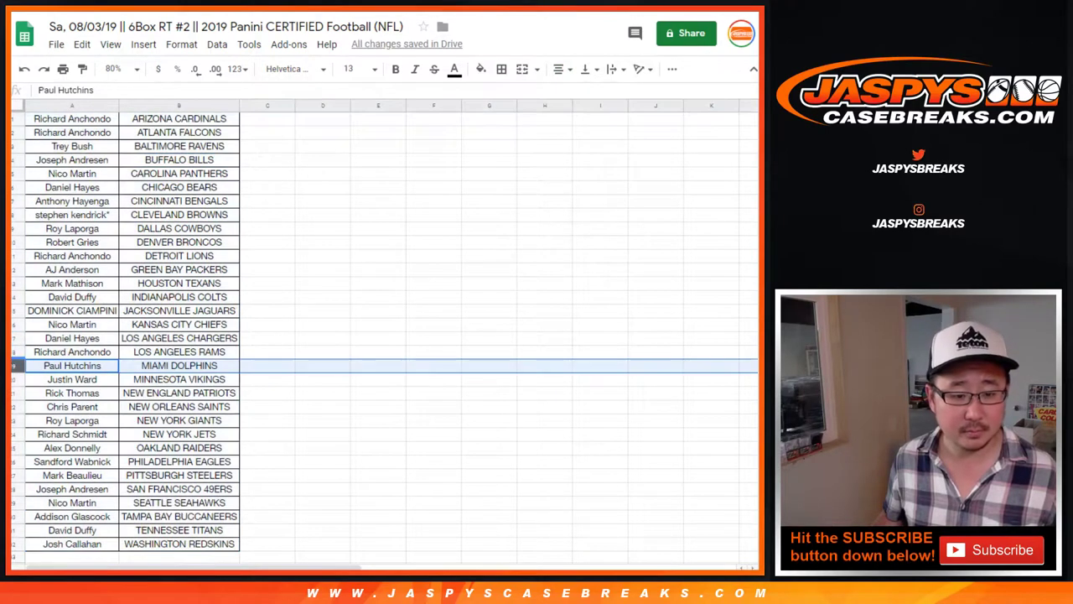
left_click(17, 461, "ctrl")
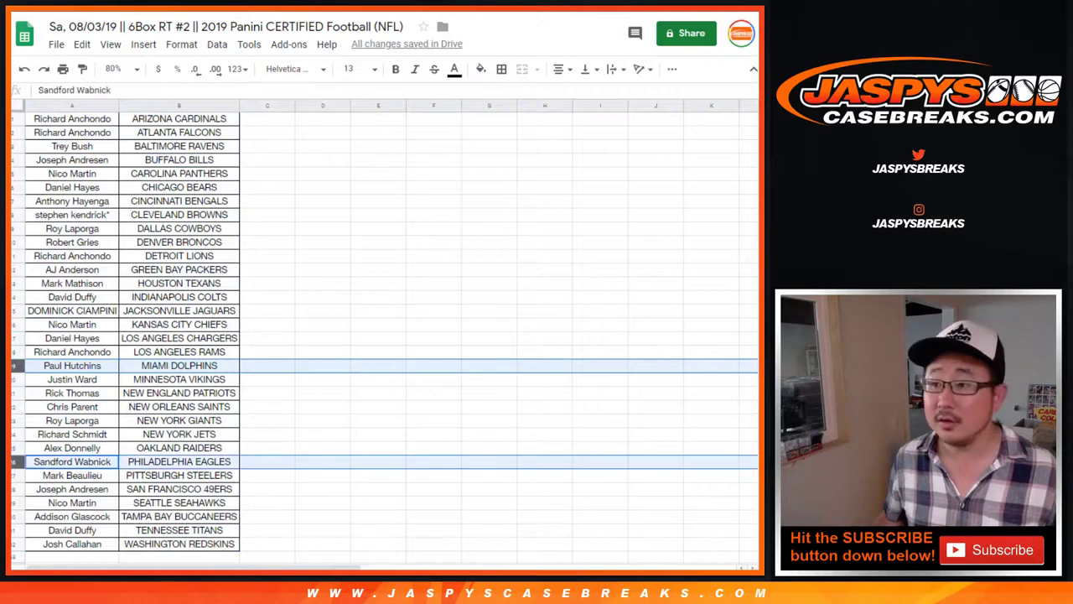
left_click(16, 269)
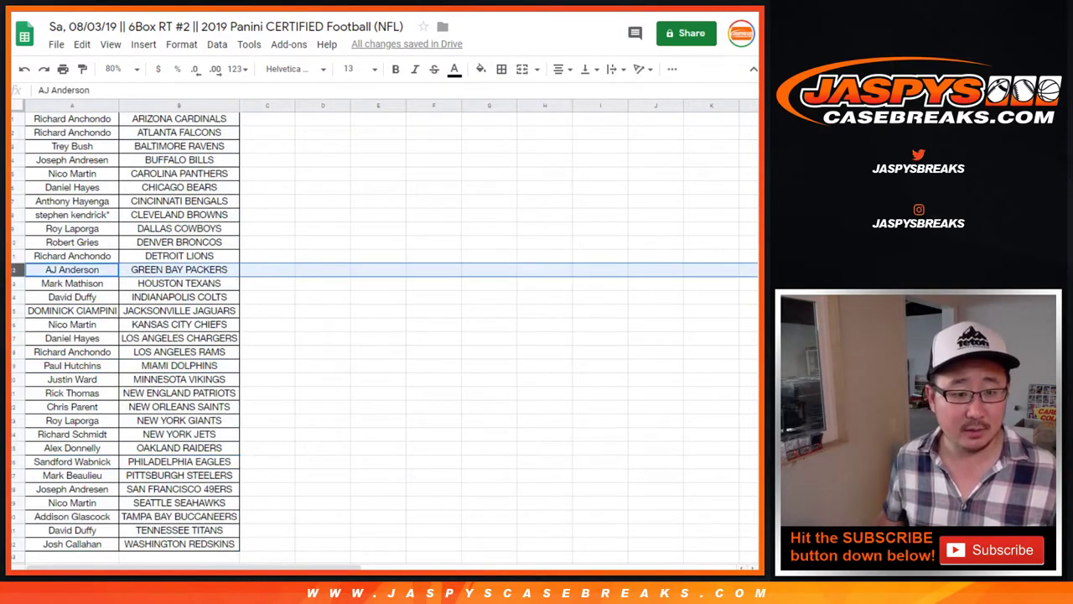
left_click(17, 256, "ctrl")
left_click(266, 118)
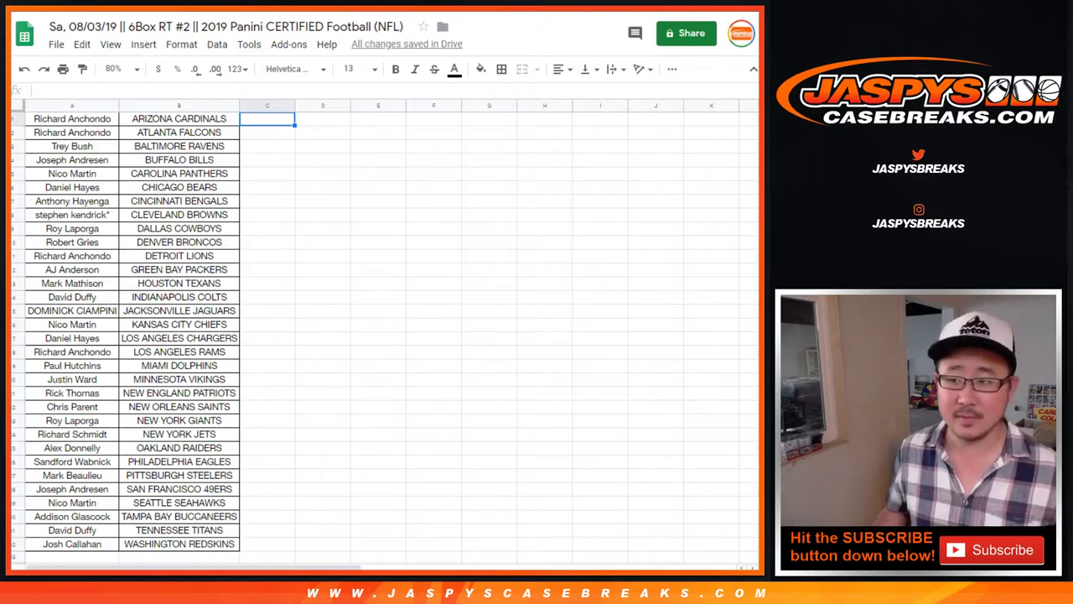
left_click(15, 270)
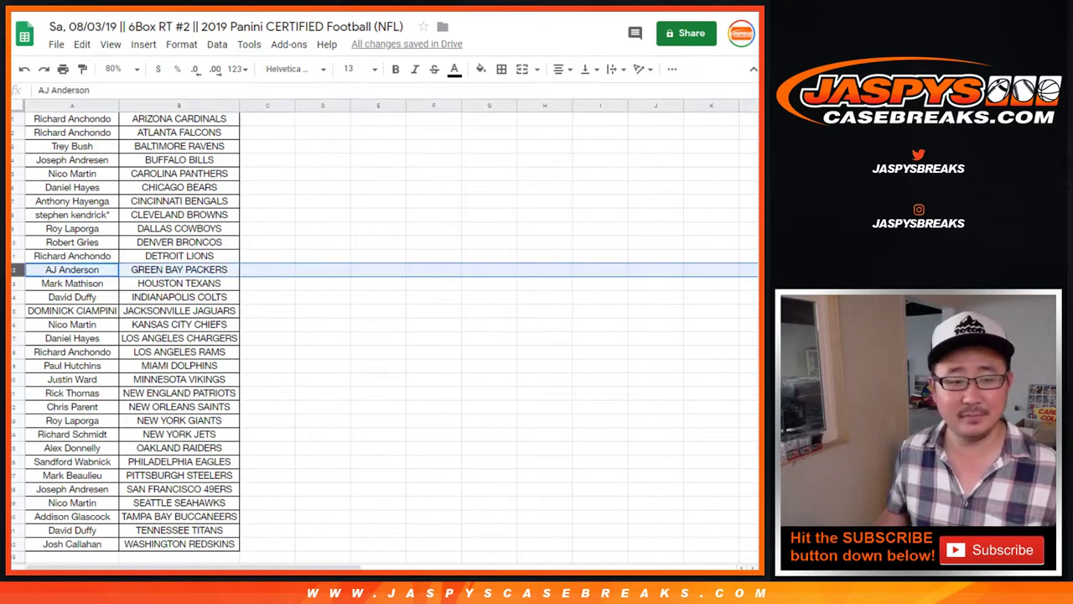
key("shift+Up")
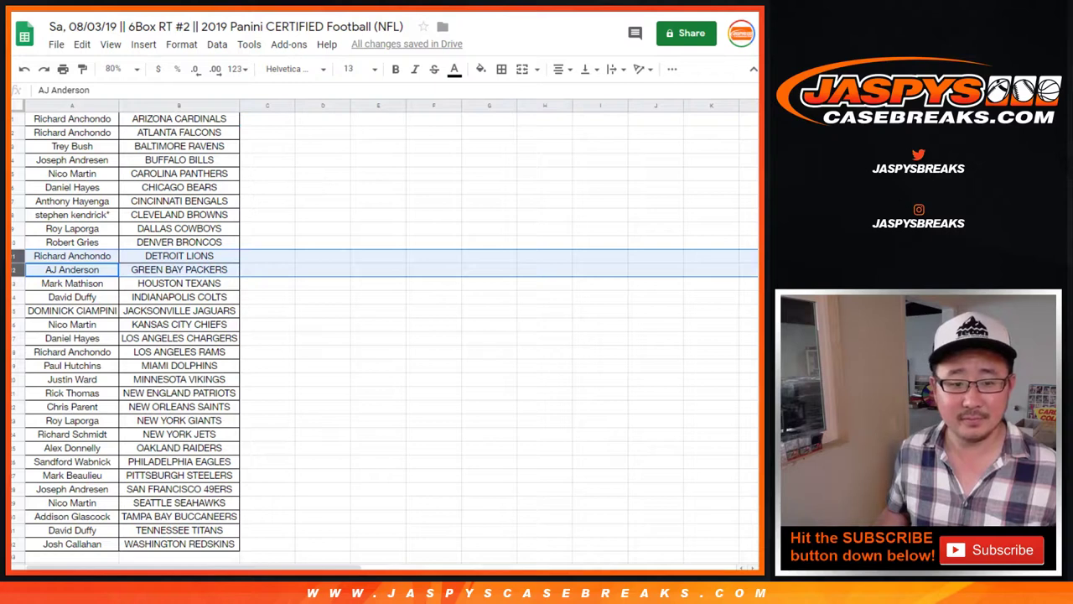
Move the participant names of the Detroit Lions and Green Bay Packers rows into column C and fit that column's width.
left_click(72, 256)
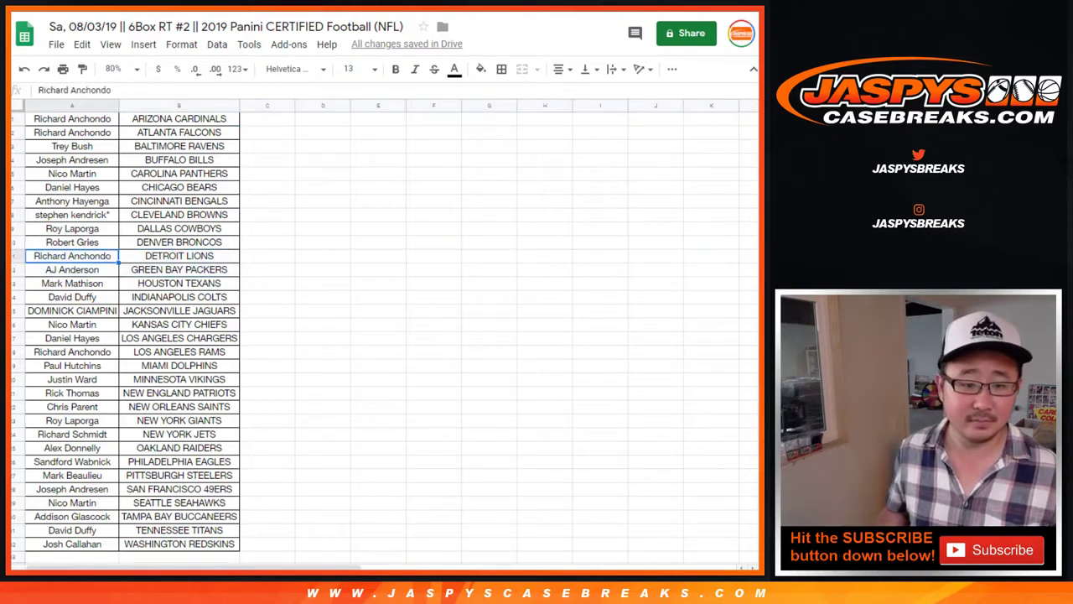
key("ctrl+x")
left_click(267, 256)
key("ctrl+v")
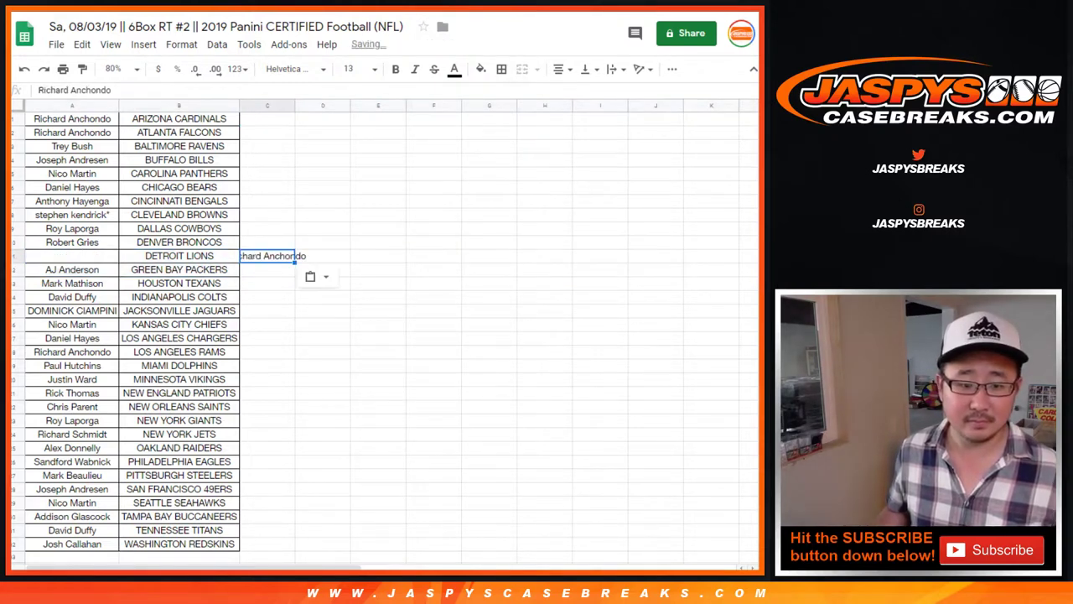
left_click(72, 270)
key("ctrl+x")
left_click(268, 270)
key("ctrl+v")
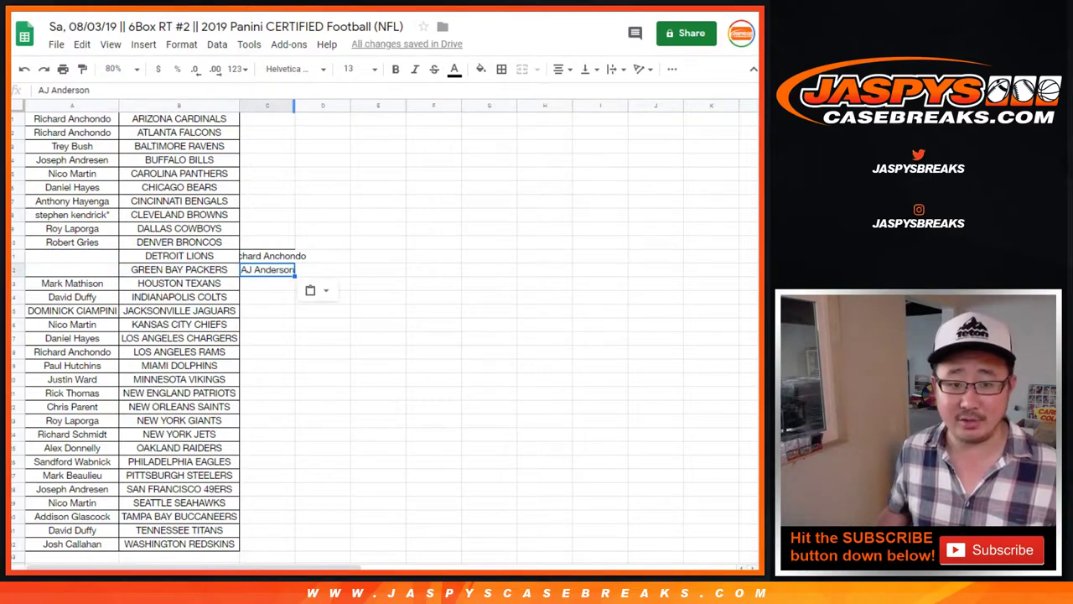
double_click(294, 104)
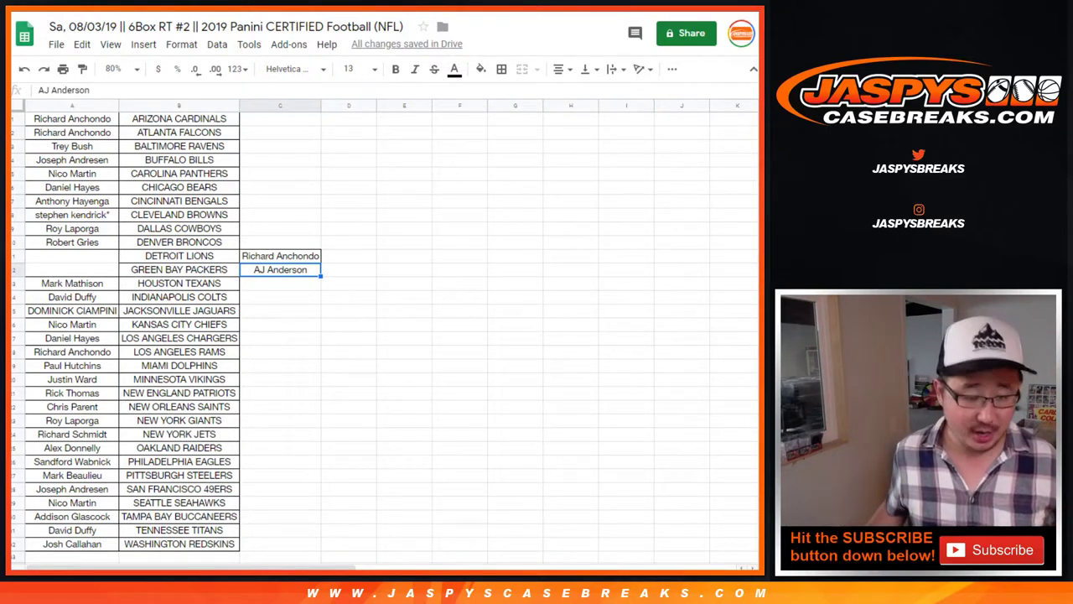
Move the participant name from C12 into A11 and change the team in B11 to DETROIT LIONS-T.
key("ctrl+c")
key("Left")
key("Left")
key("Up")
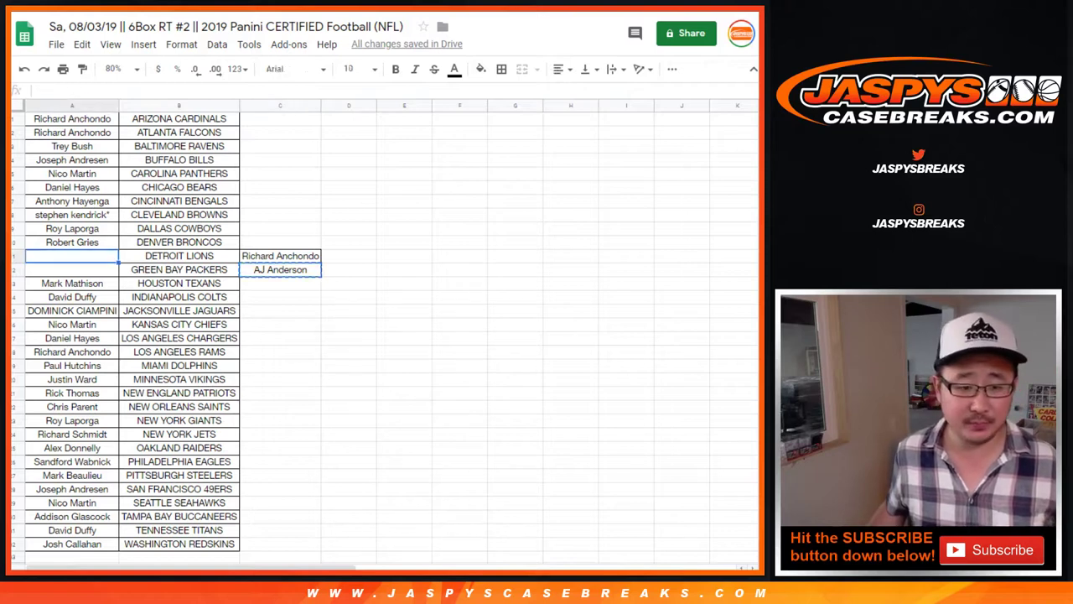
key("ctrl+v")
key("Right")
key("Return")
type("-")
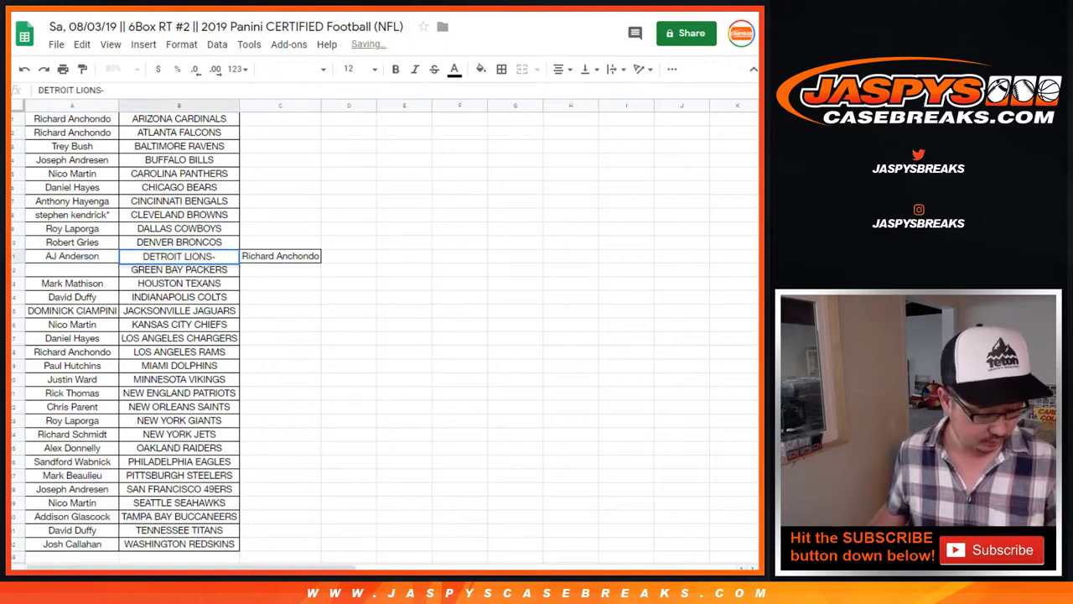
type("T")
key("Tab")
Move the participant name from C11 into A12 and change the team in B12 to GREEN BAY PACKERS-T.
key("ctrl+x")
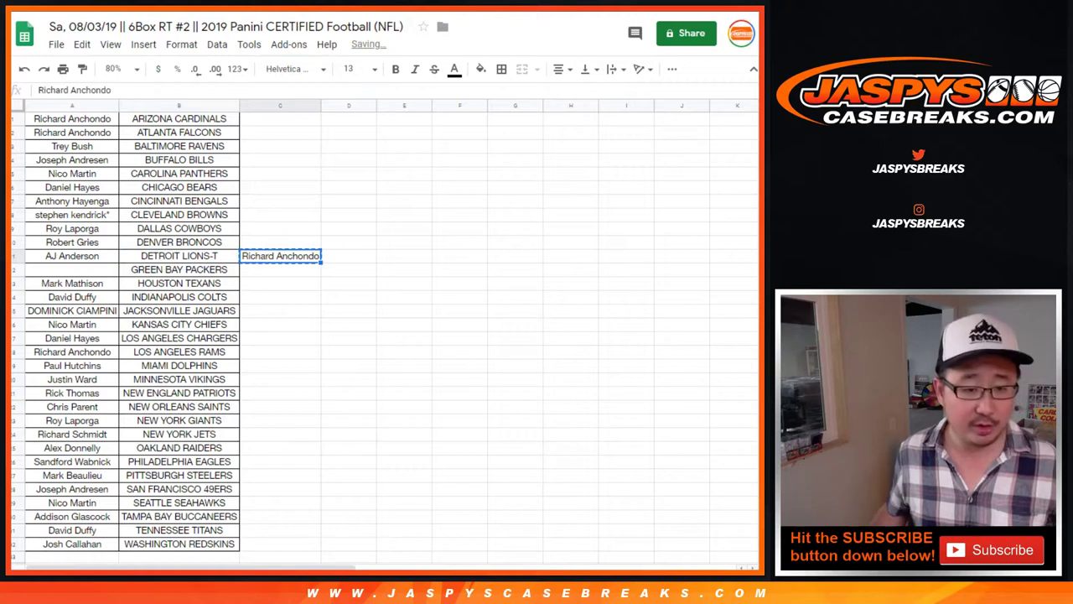
left_click(72, 269)
key("ctrl+v")
left_click_drag(179, 257, 179, 269)
left_click(180, 269)
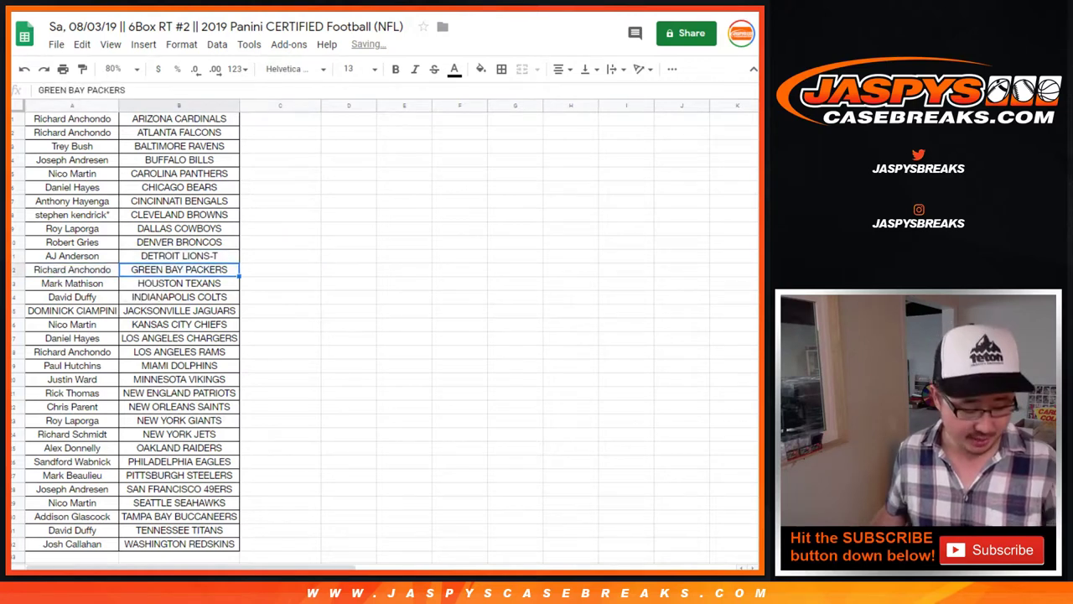
key("Return")
type("-T")
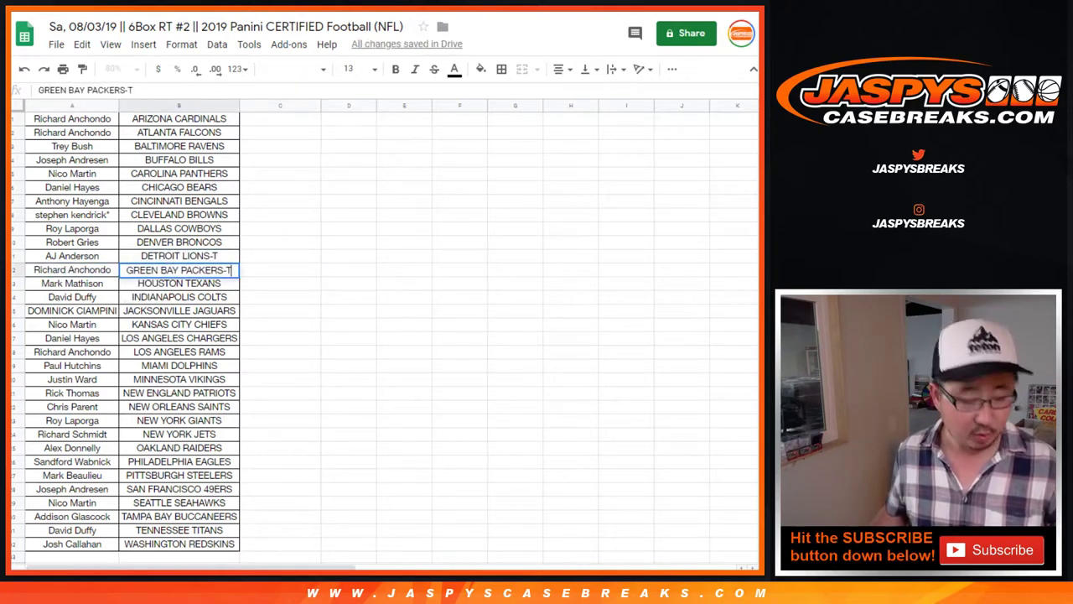
key("Tab")
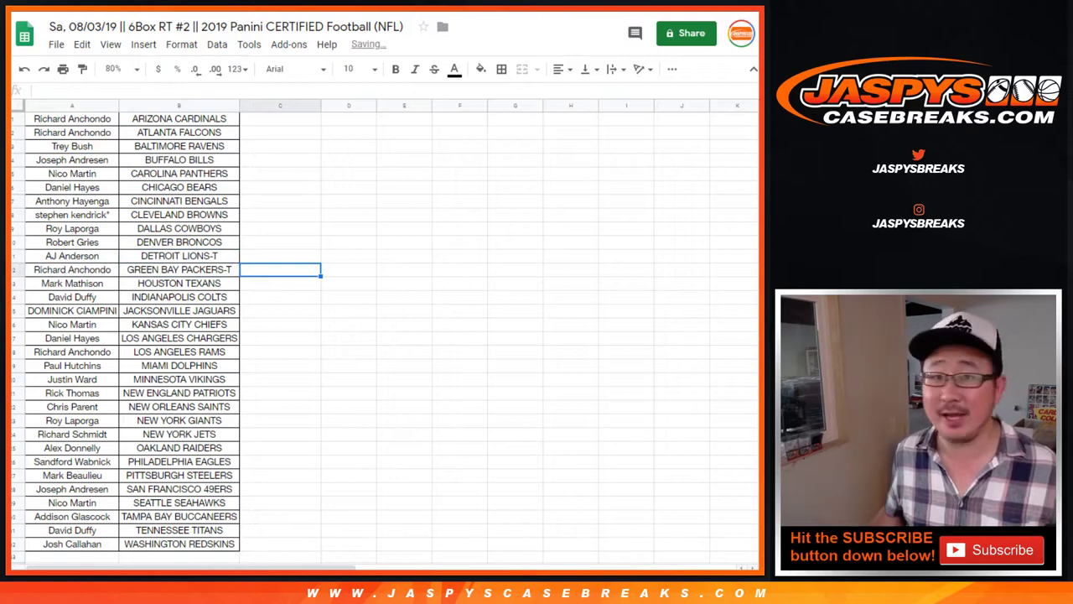
Print the current sheet in portrait orientation with the workbook title included in the header.
key("ctrl+p")
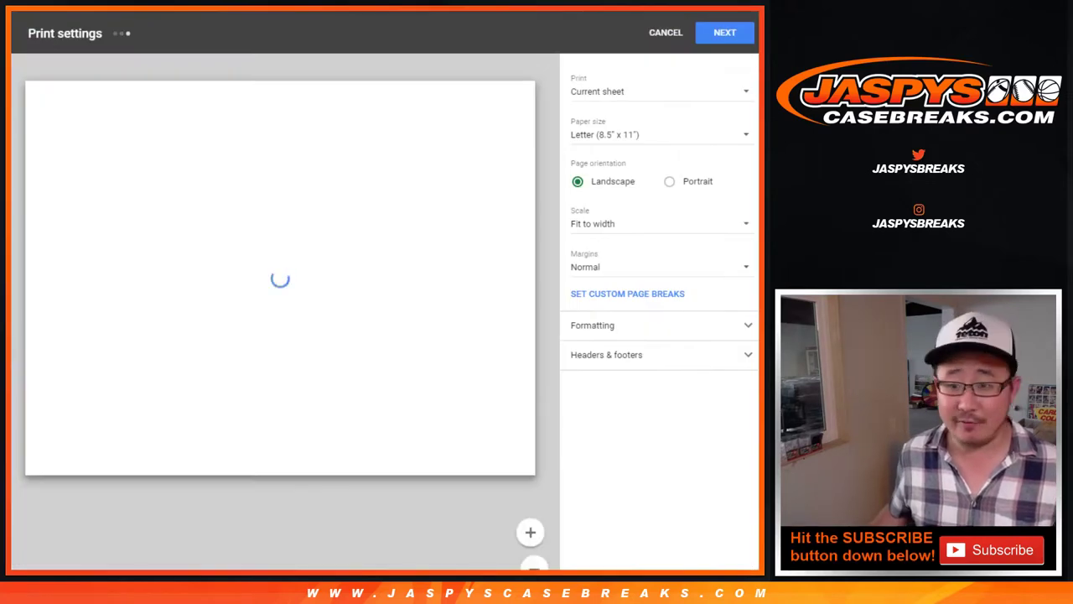
left_click(577, 408)
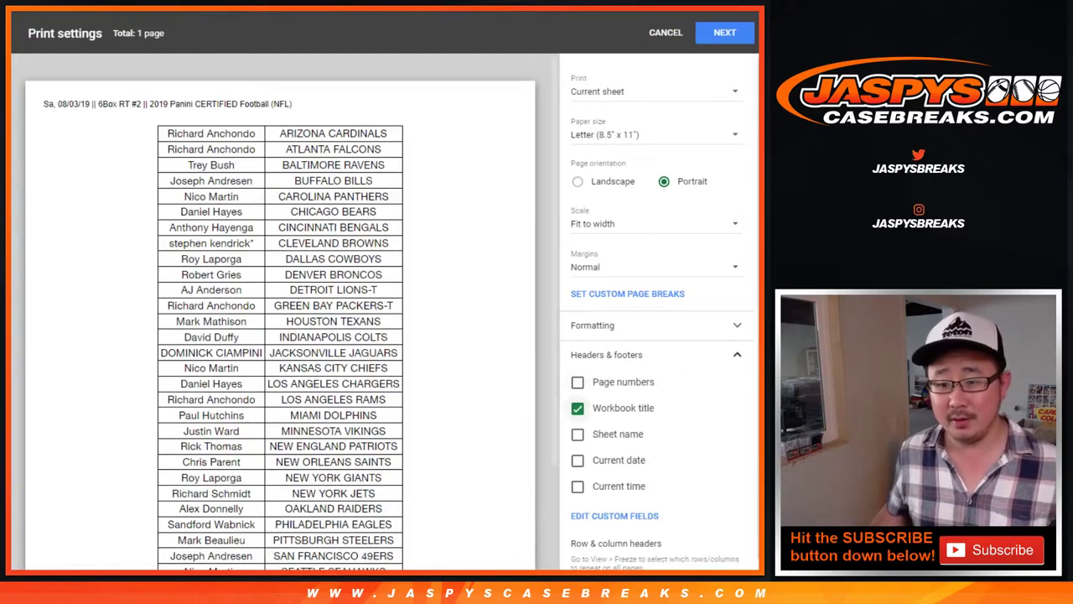
left_click(725, 31)
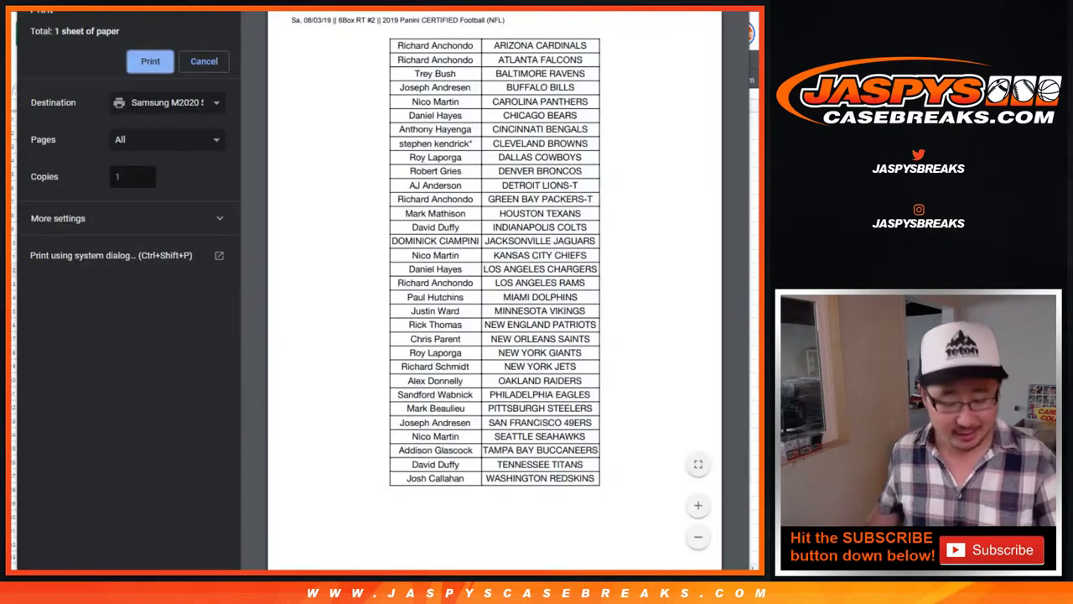
key("Return")
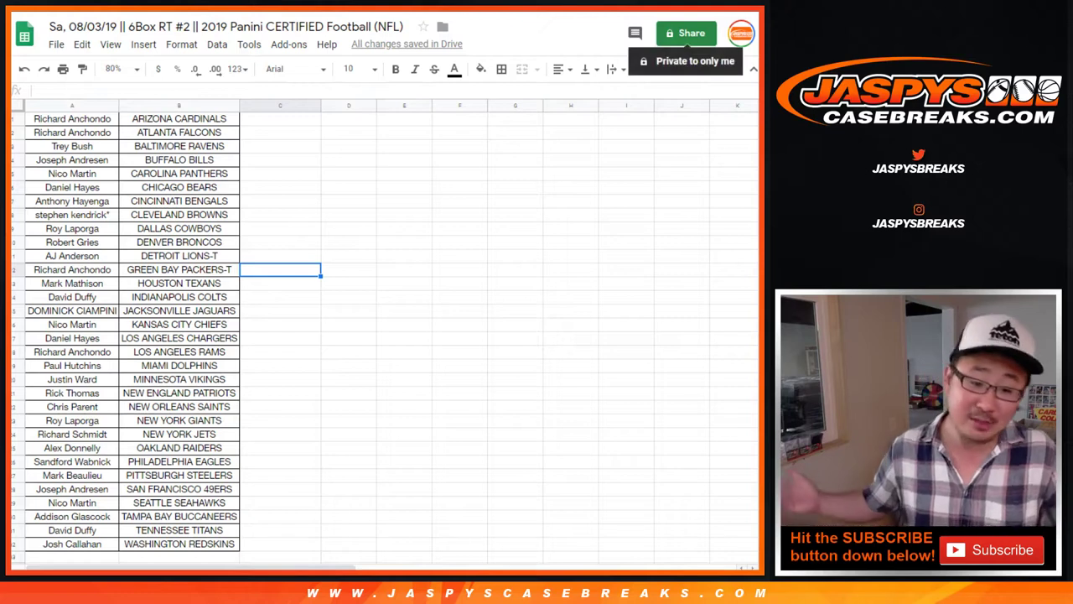